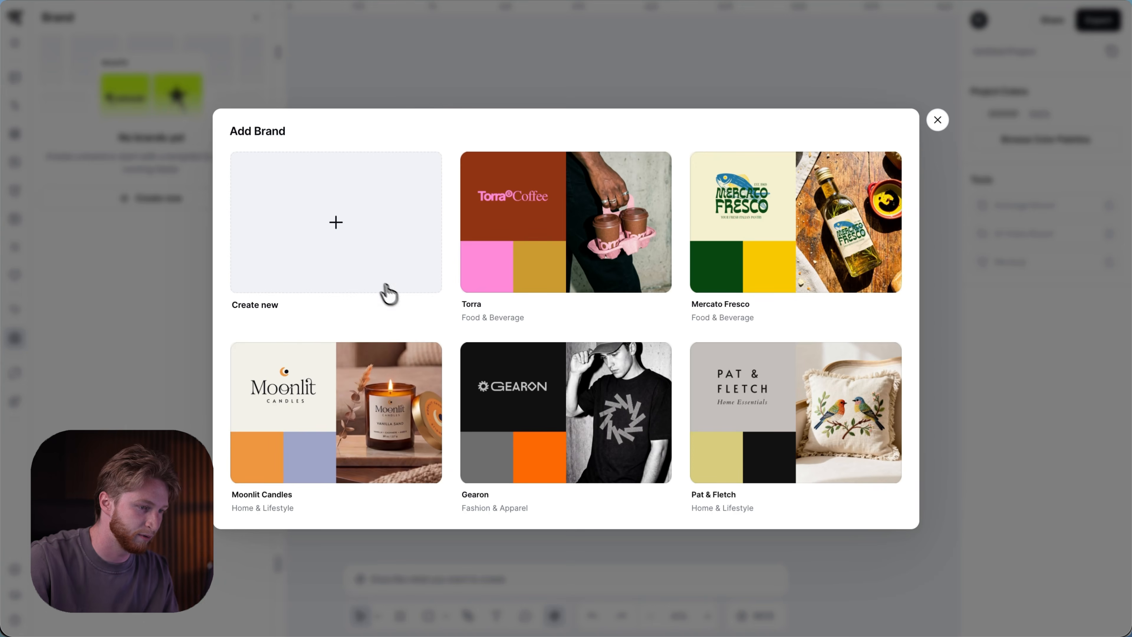
# - Create a new brand from scratch, naming it with the owner's first name in the possessive followed by "Brand"
pyautogui.click(347, 241)
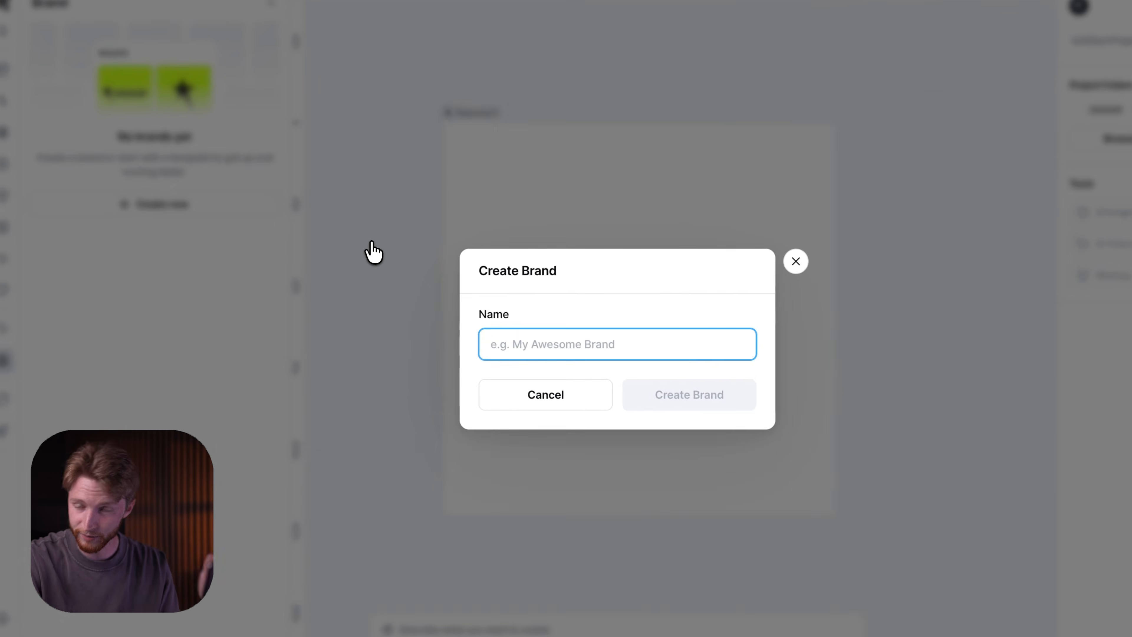
pyautogui.write('Graham')
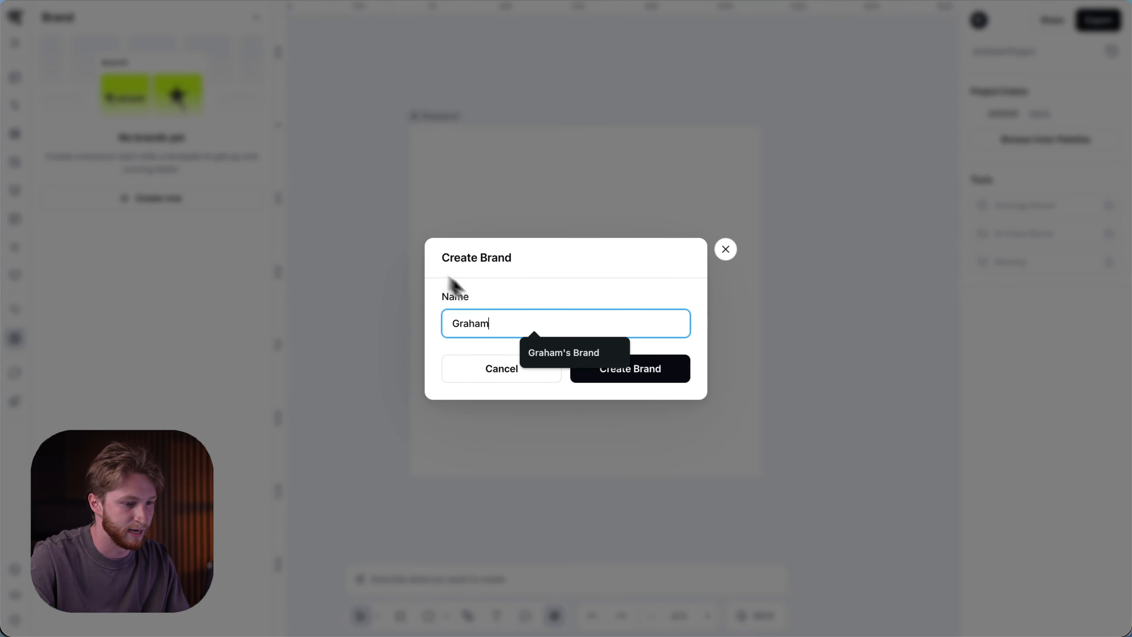
pyautogui.click(564, 353)
pyautogui.click(604, 375)
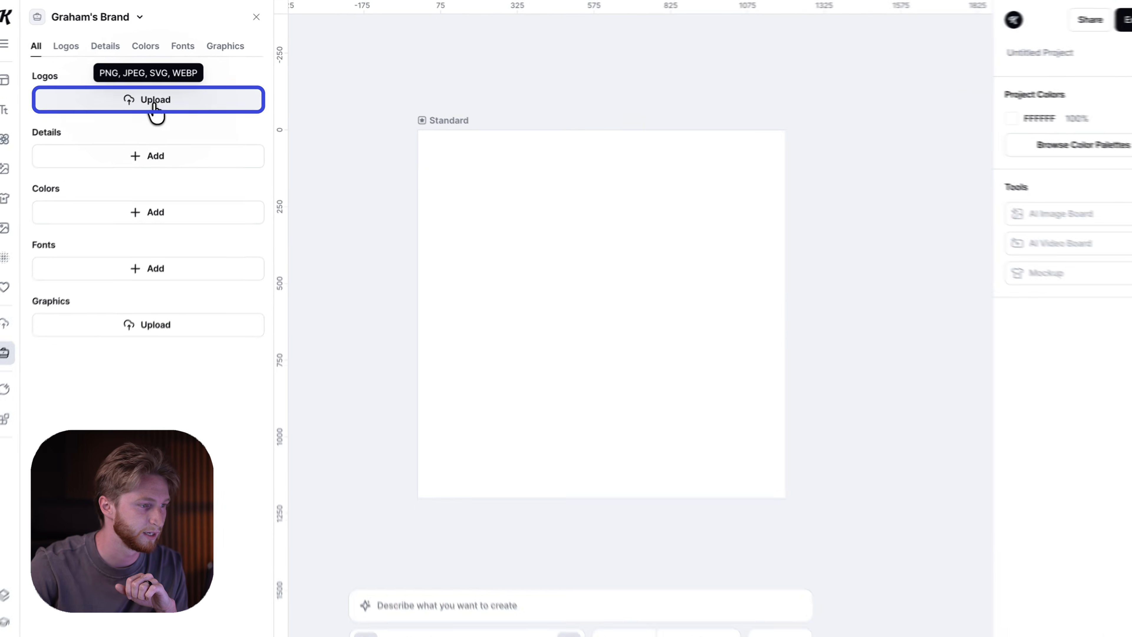
# - Upload "Untitled Project - New Group.svg" from Downloads as the brand's logo
pyautogui.click(154, 102)
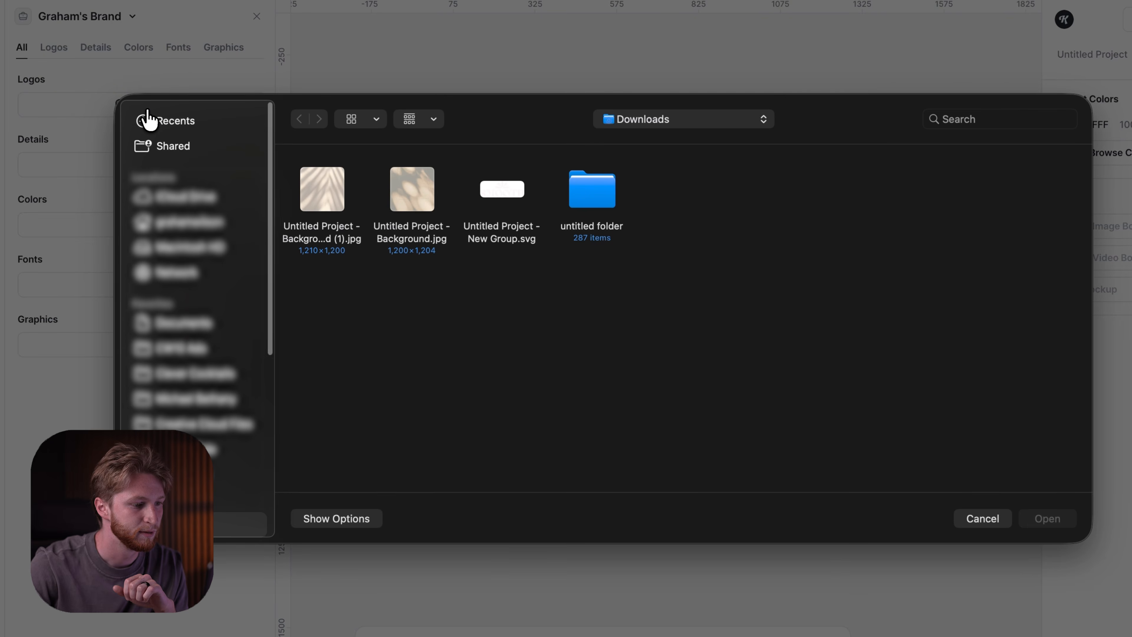
pyautogui.click(499, 192)
pyautogui.click(1047, 518)
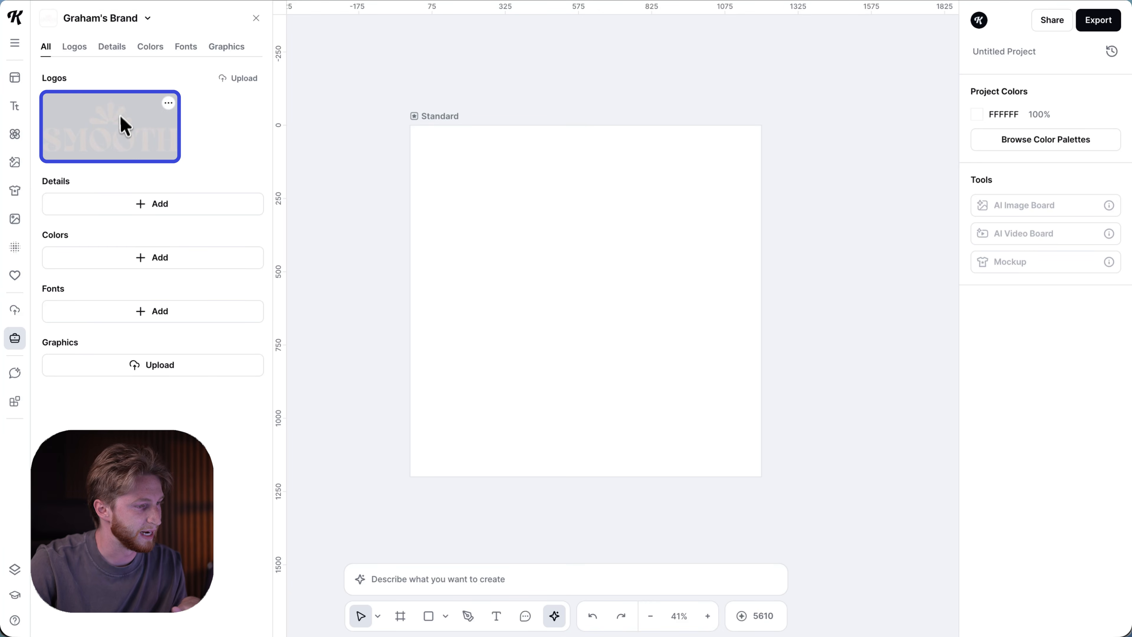
# - Change the Standard artboard's background color to near-black 0D0D0D
pyautogui.click(427, 116)
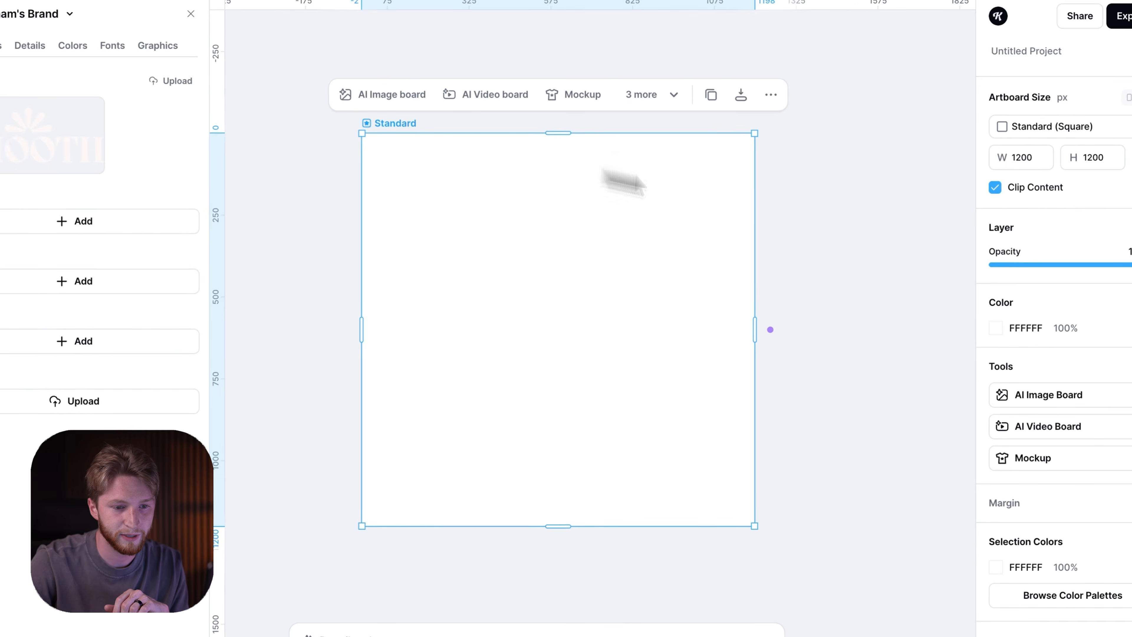
pyautogui.click(985, 307)
pyautogui.moveTo(798, 428); pyautogui.dragTo(756, 524)
pyautogui.click(958, 305)
# - Place the brand logo on the artboard, center it both ways, and enlarge it to about 919 × 337 px
pyautogui.moveTo(44, 105); pyautogui.dragTo(498, 324)
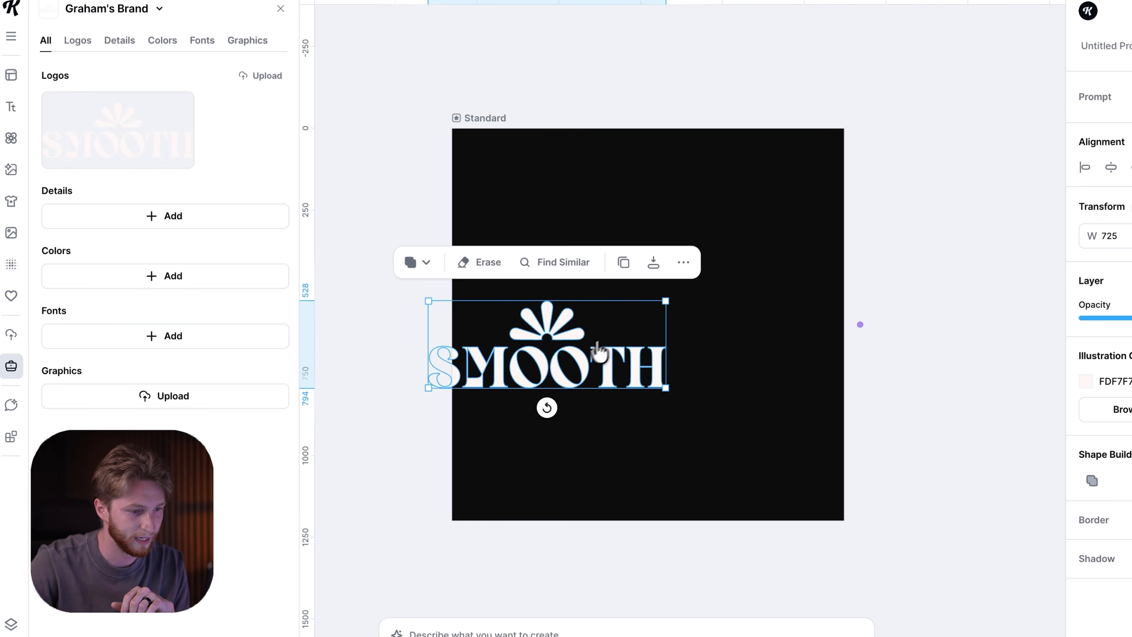
pyautogui.click(1000, 150)
pyautogui.click(1069, 155)
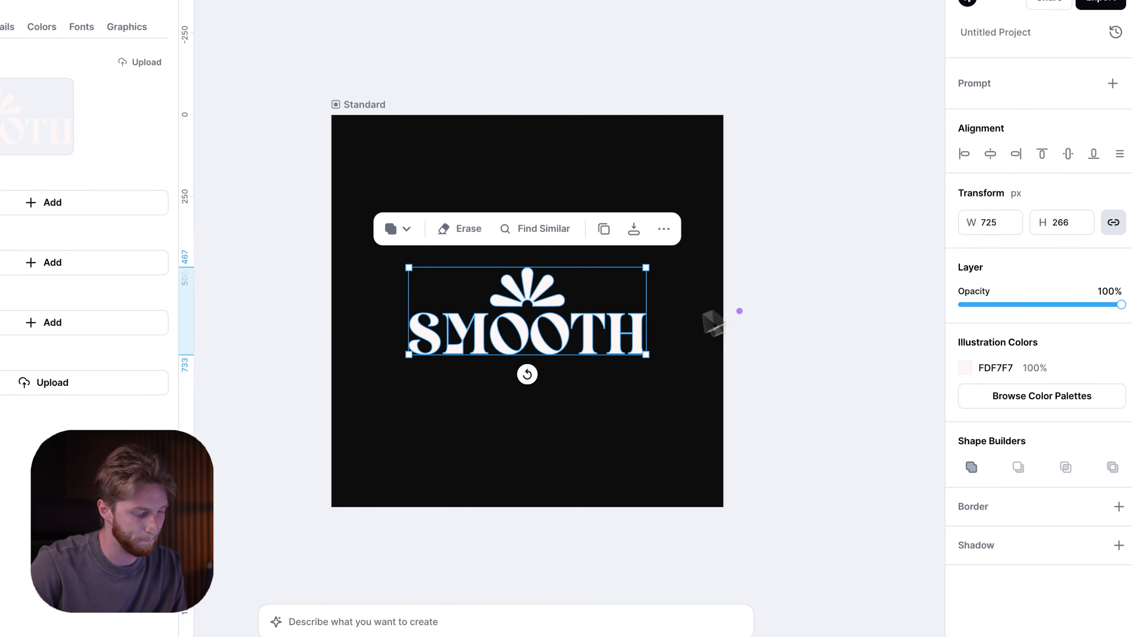
pyautogui.moveTo(647, 355); pyautogui.dragTo(678, 367)
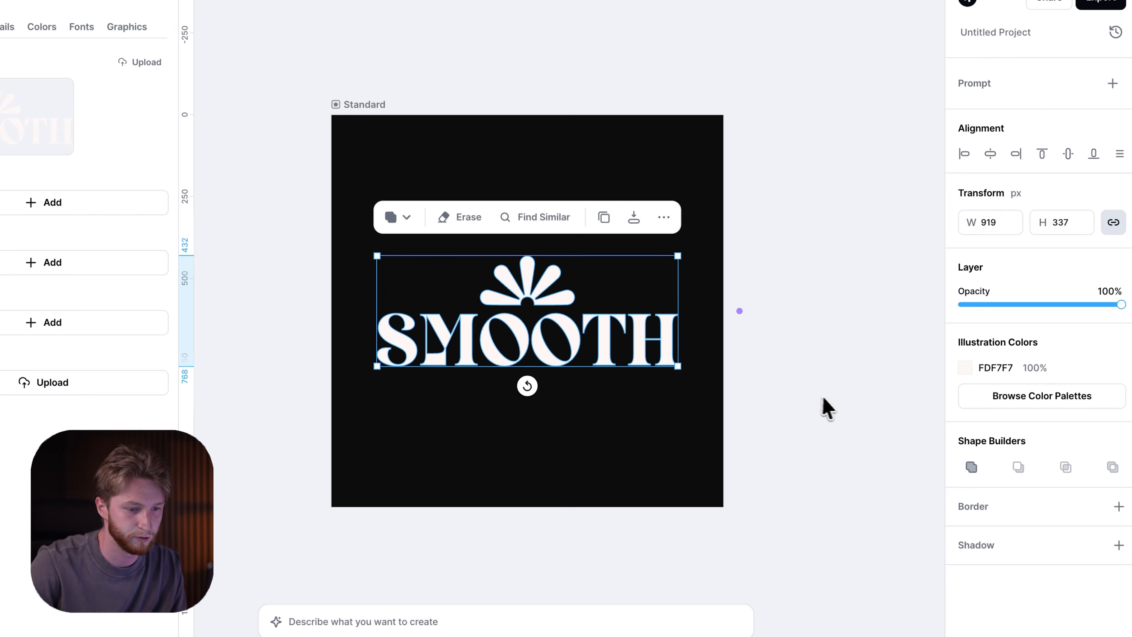
pyautogui.click(813, 404)
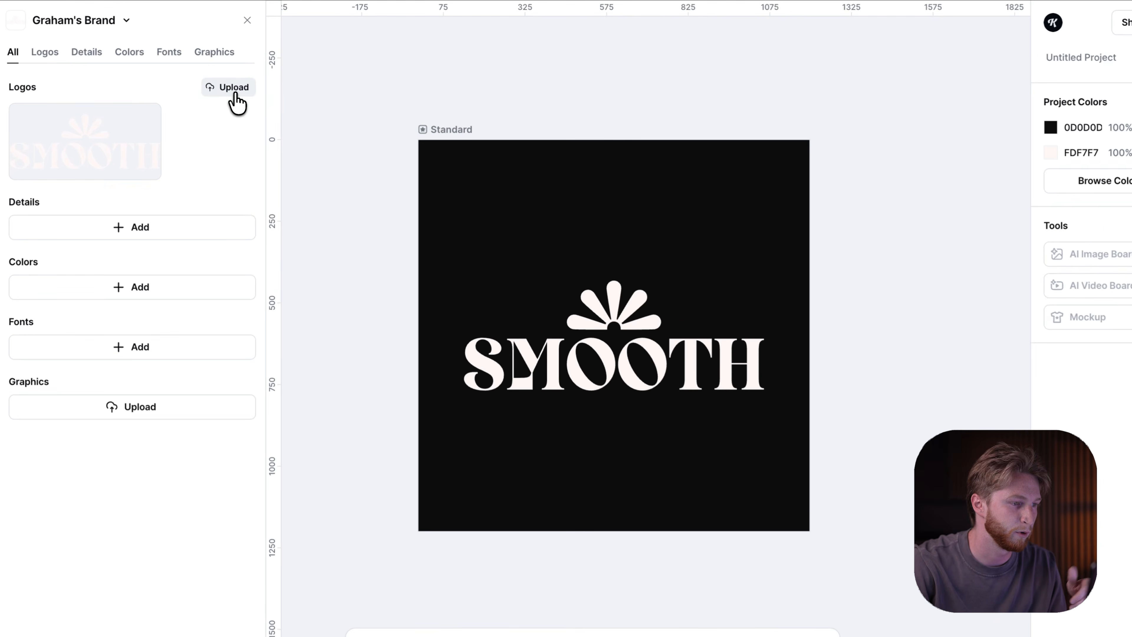
pyautogui.click(237, 78)
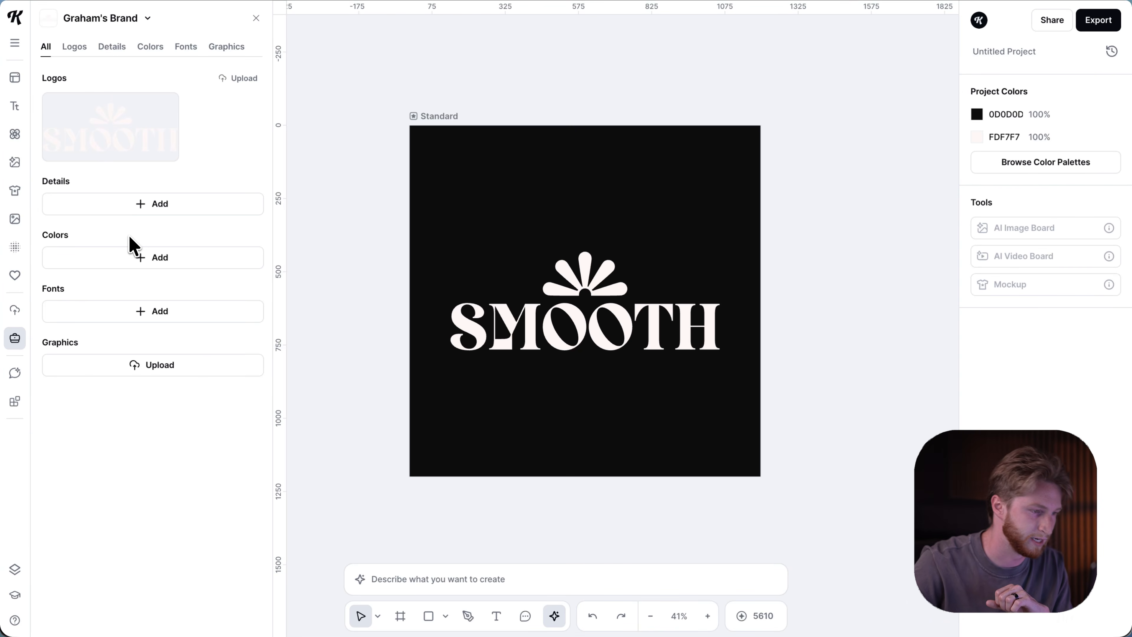
# - Start a brand color palette named "Smooth" and add a dark brown as its first color
pyautogui.click(151, 258)
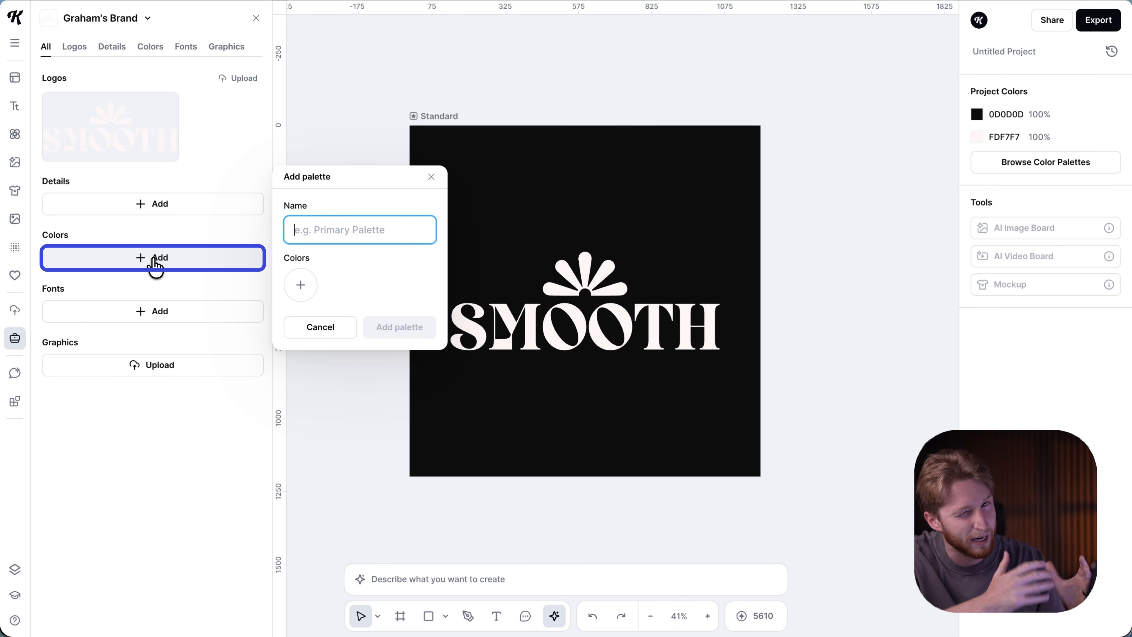
pyautogui.write('Smooth')
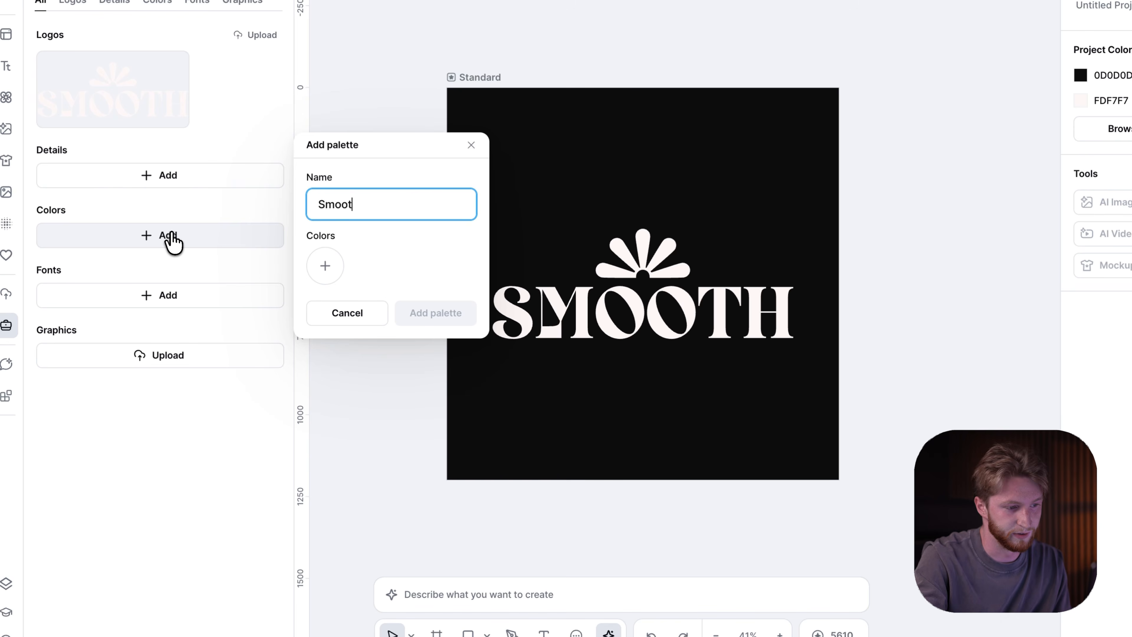
pyautogui.click(323, 264)
pyautogui.moveTo(410, 468)
pyautogui.mouseDown()
pyautogui.moveTo(426, 466)
pyautogui.moveTo(406, 466)
pyautogui.mouseUp()
pyautogui.moveTo(382, 369); pyautogui.dragTo(380, 407)
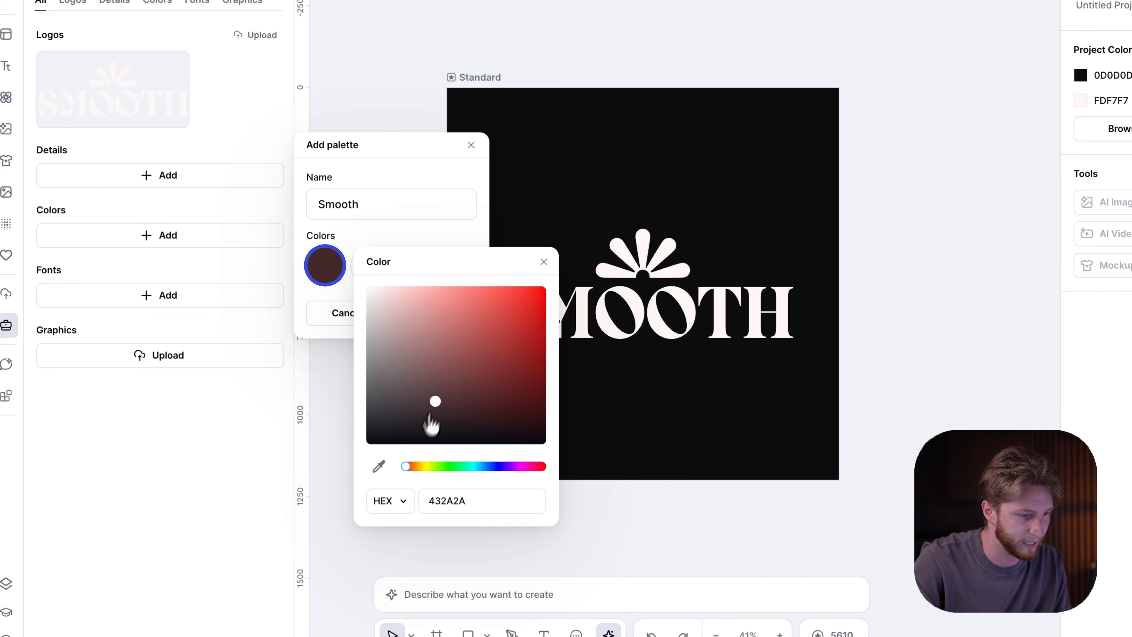
pyautogui.moveTo(405, 466); pyautogui.dragTo(419, 466)
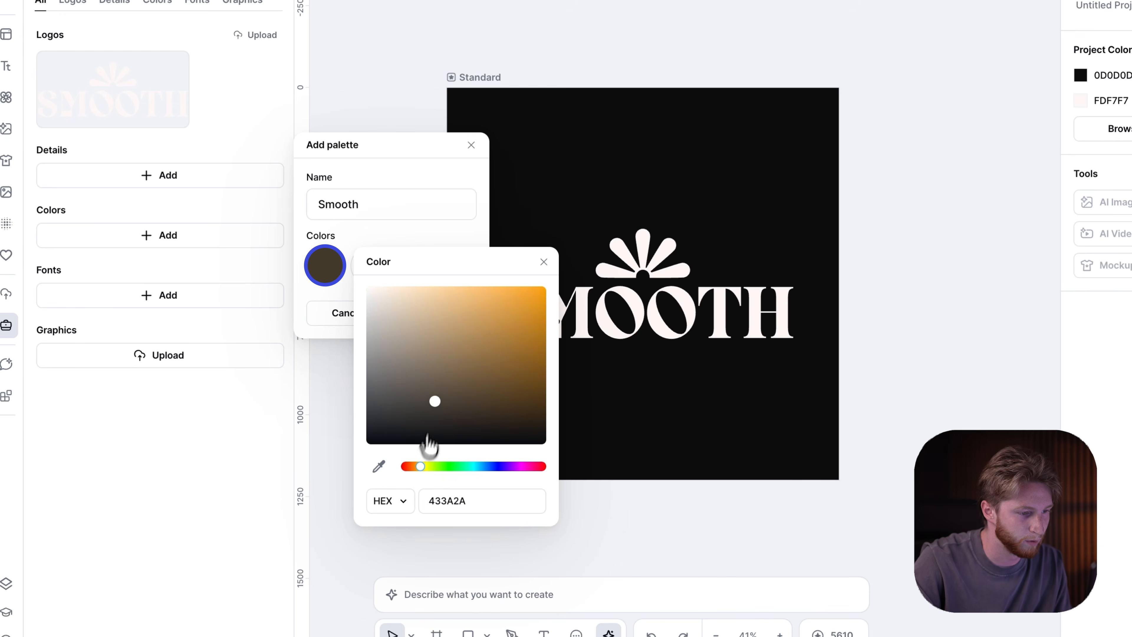
pyautogui.moveTo(439, 403); pyautogui.dragTo(418, 415)
pyautogui.click(340, 291)
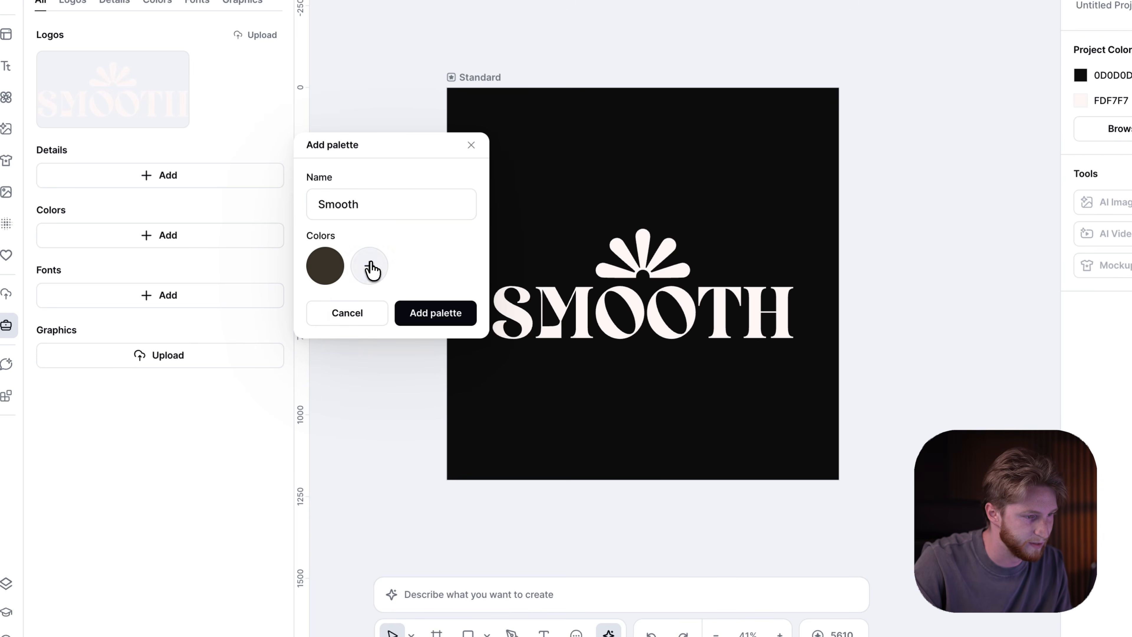
# - Add a pale yellowish cream as the second color of the Smooth palette
pyautogui.click(372, 267)
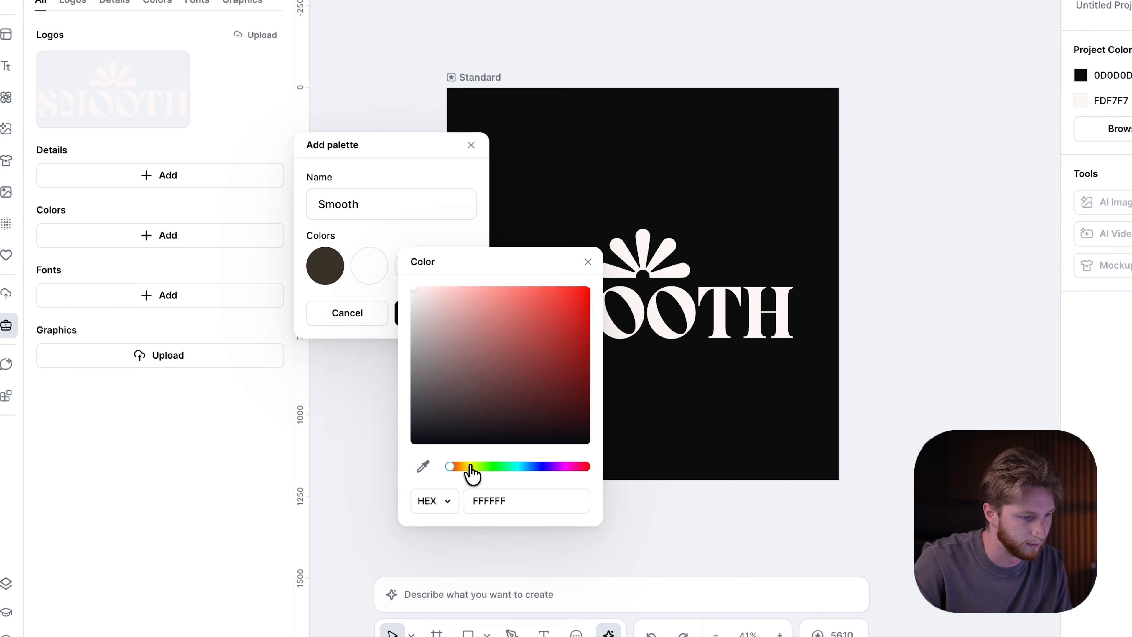
pyautogui.moveTo(470, 466); pyautogui.dragTo(476, 466)
pyautogui.moveTo(467, 336); pyautogui.dragTo(420, 287)
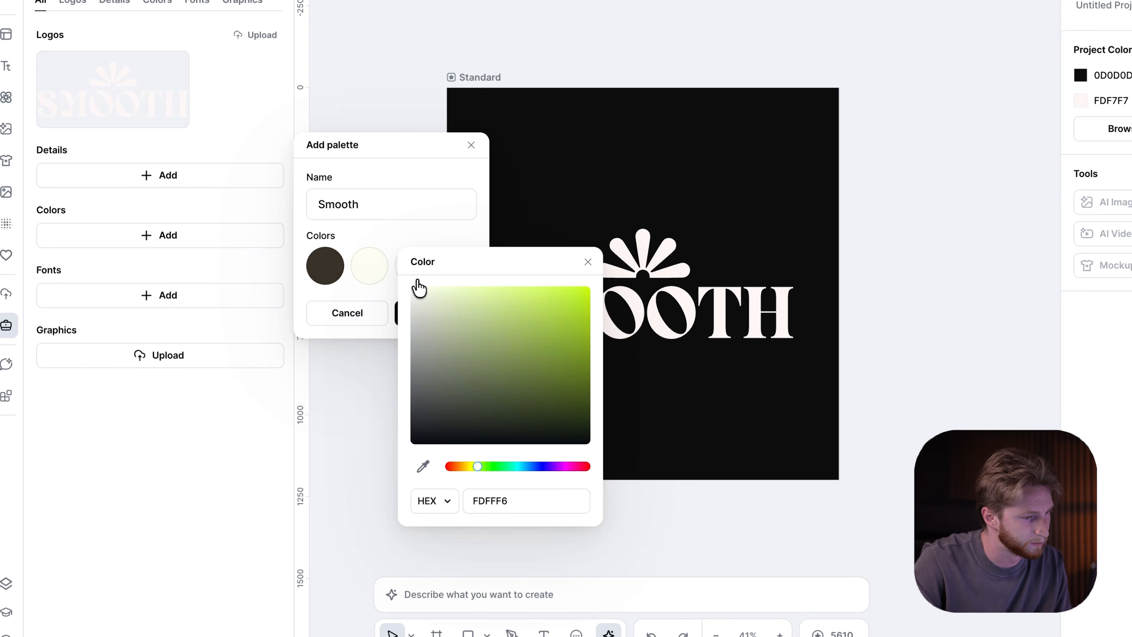
pyautogui.click(406, 280)
# - Add white and black to the Smooth palette and save it to the brand
pyautogui.click(455, 240)
pyautogui.click(458, 266)
pyautogui.moveTo(546, 334); pyautogui.dragTo(401, 538)
pyautogui.click(426, 328)
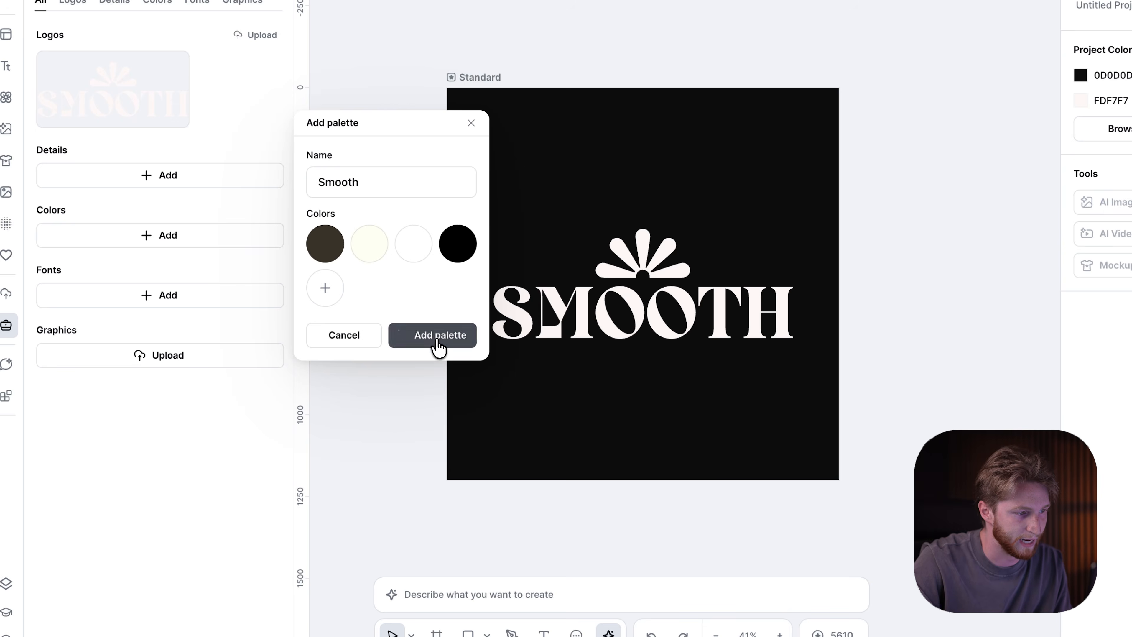
pyautogui.click(436, 341)
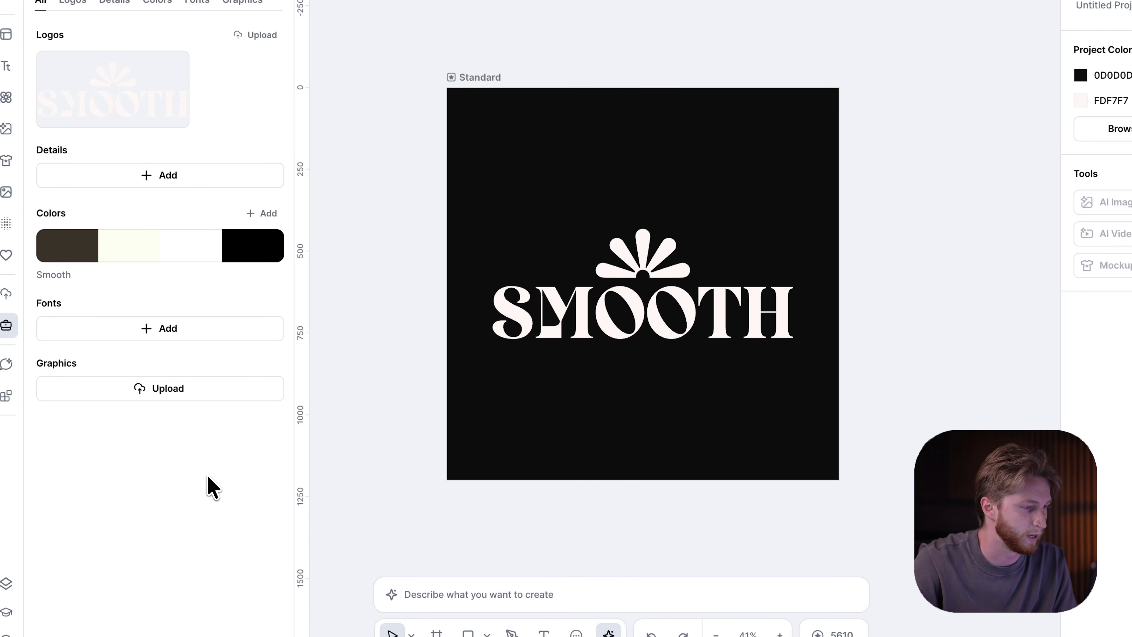
# - Add Abril Fatface Regular as the brand's Headline font
pyautogui.click(185, 338)
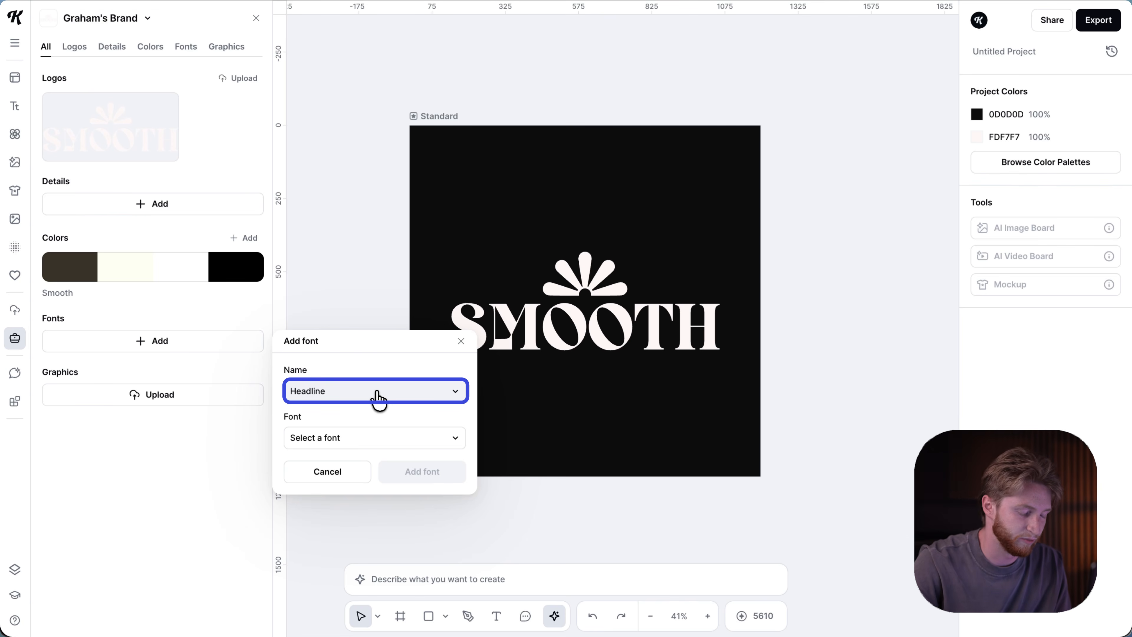
pyautogui.click(378, 398)
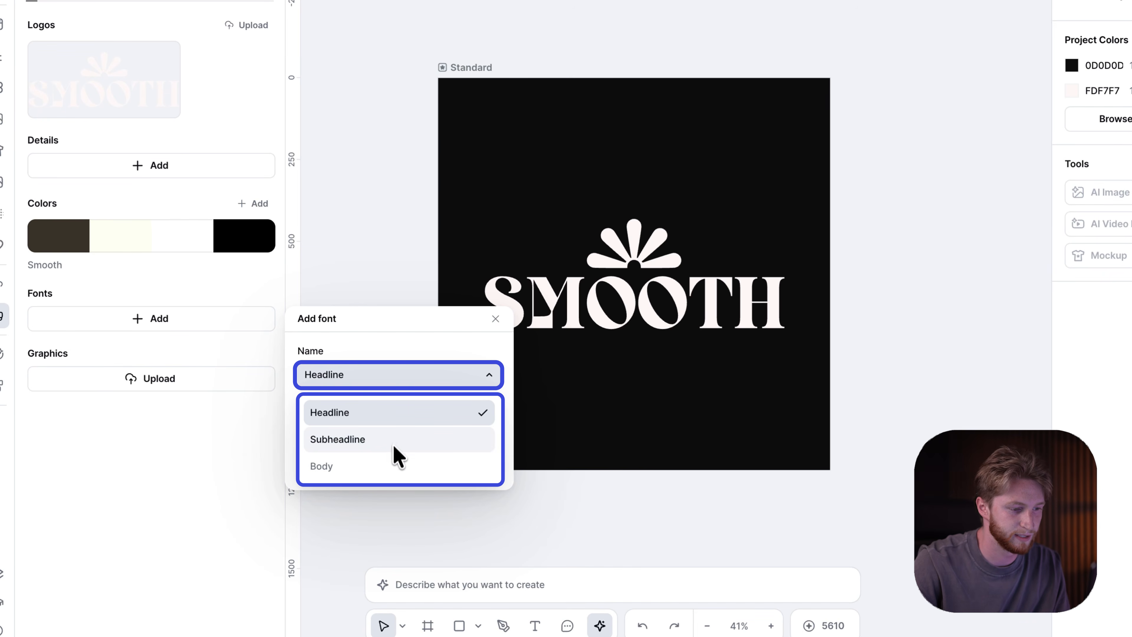
pyautogui.click(399, 352)
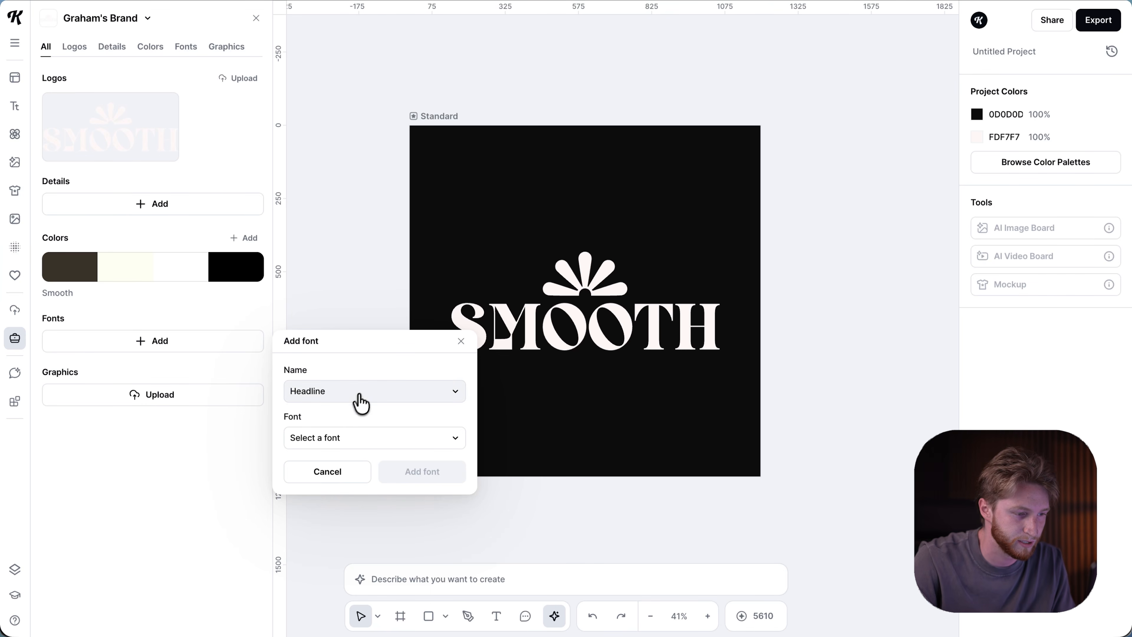
pyautogui.click(359, 393)
pyautogui.click(355, 423)
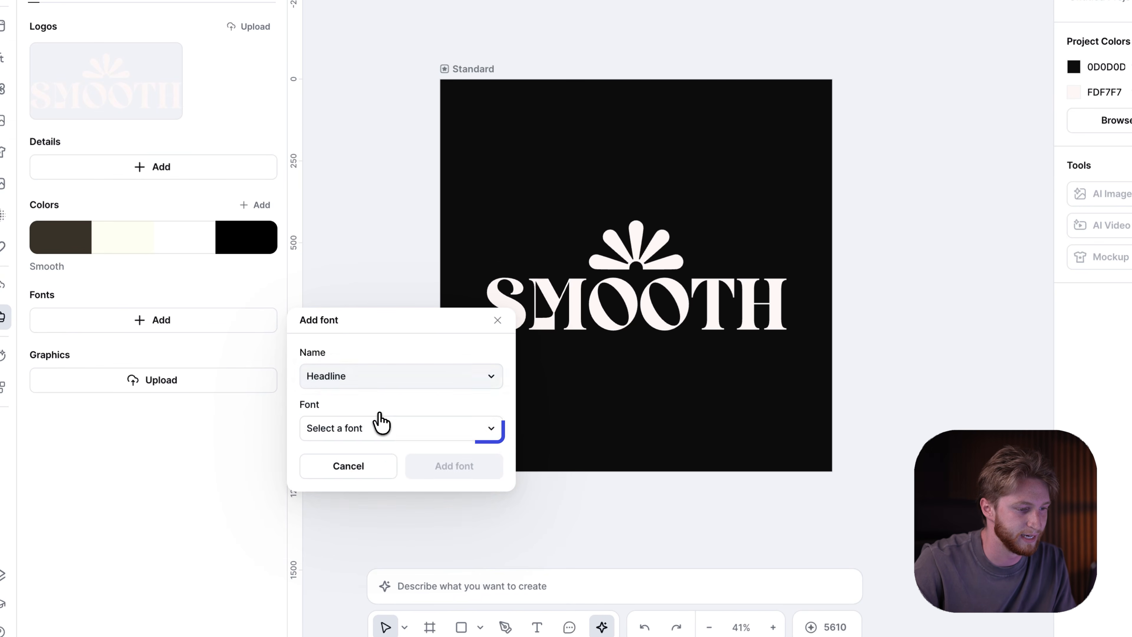
pyautogui.click(379, 426)
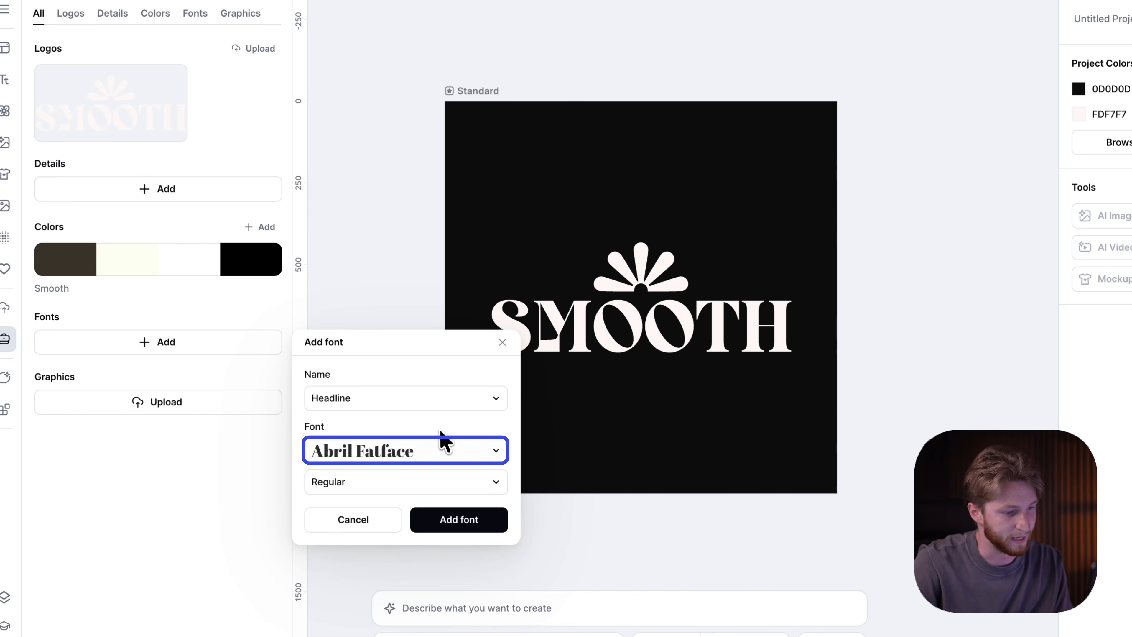
pyautogui.click(462, 529)
# - Add Neue Haas Grotesk in a bold weight as the brand's Subheadline font
pyautogui.click(260, 320)
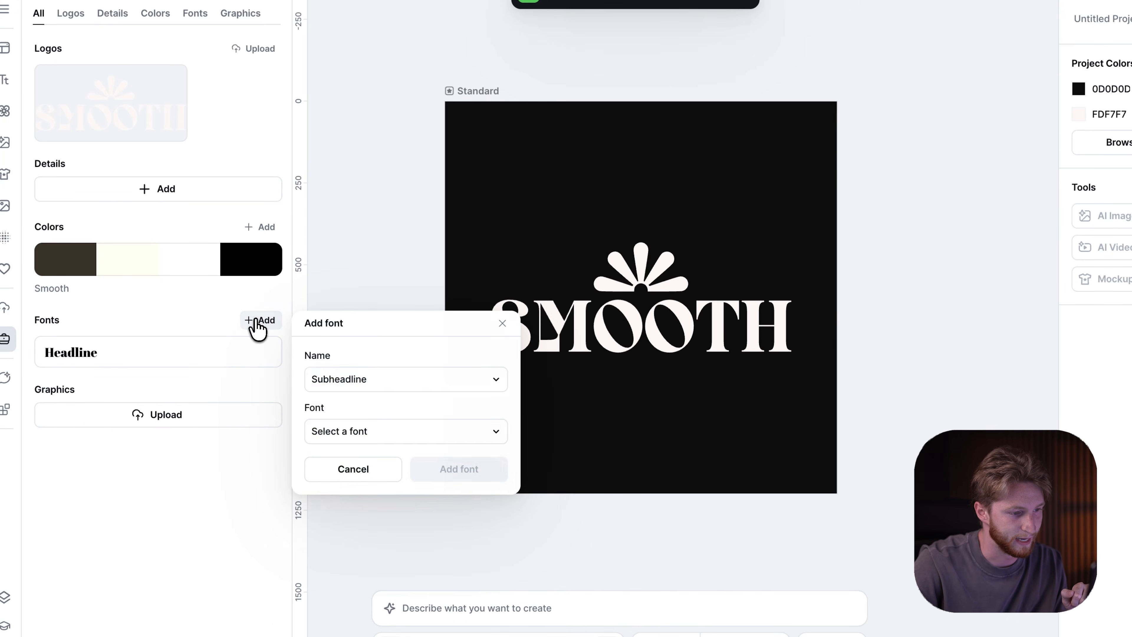
pyautogui.click(376, 380)
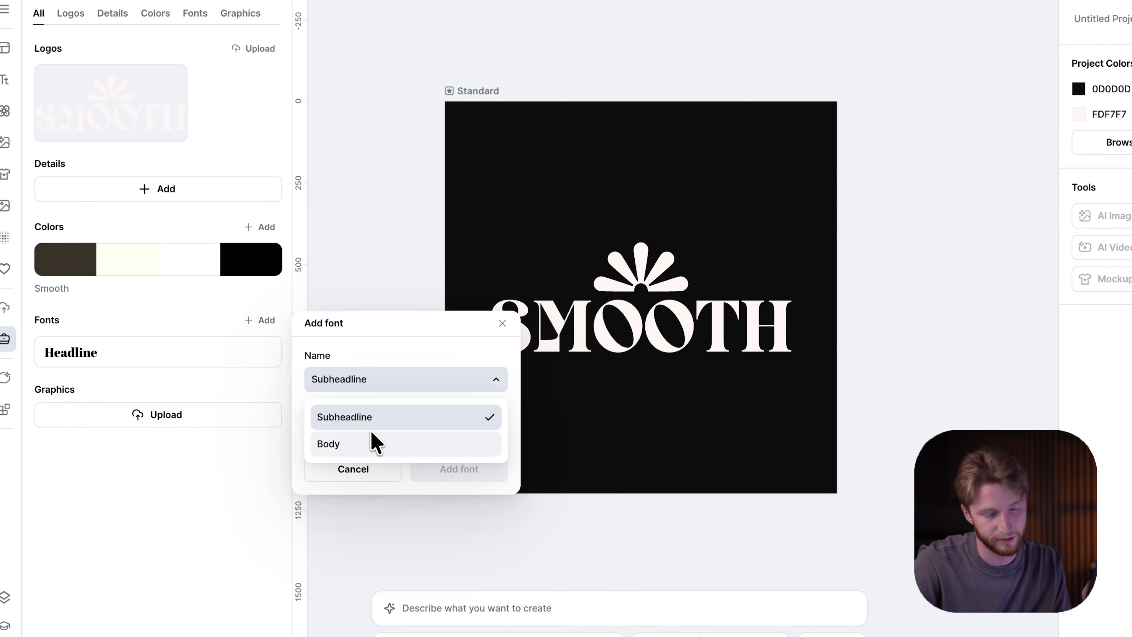
pyautogui.click(389, 417)
pyautogui.click(380, 426)
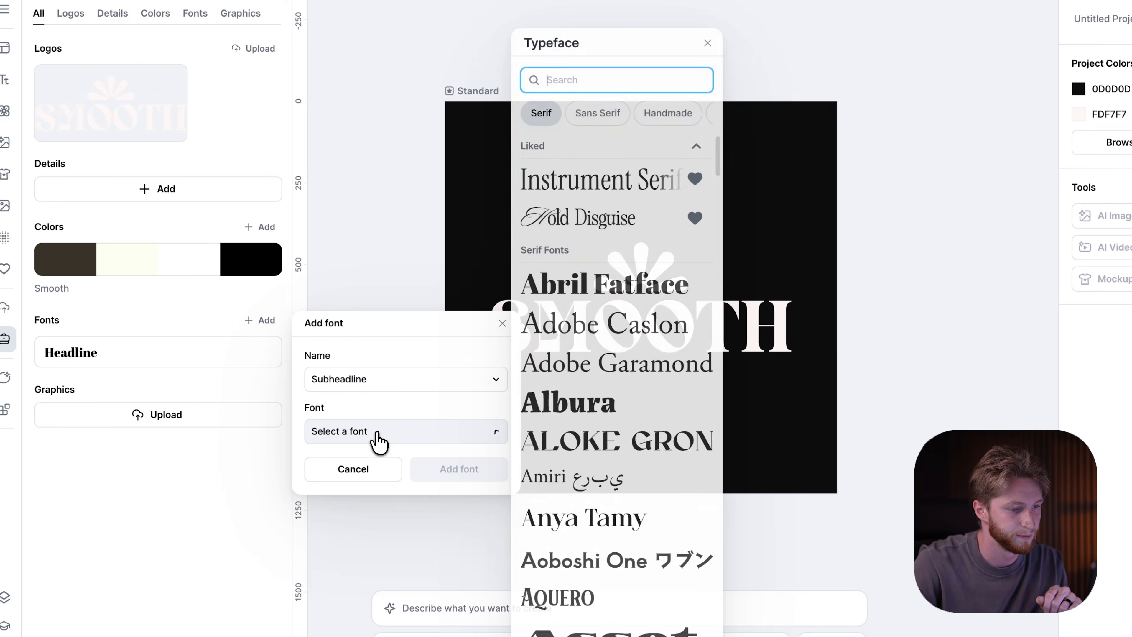
pyautogui.click(600, 516)
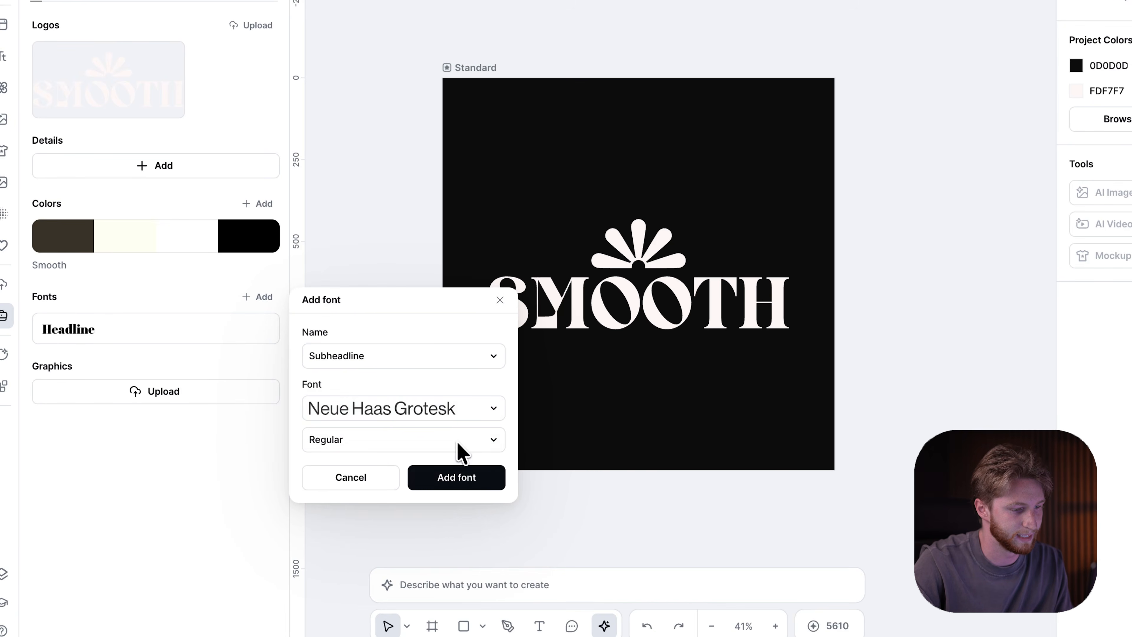
pyautogui.click(457, 442)
pyautogui.click(526, 472)
pyautogui.click(461, 477)
# - Find Neue Haas Grotesk by searching "neue" and add it as the brand's Body font
pyautogui.click(396, 345)
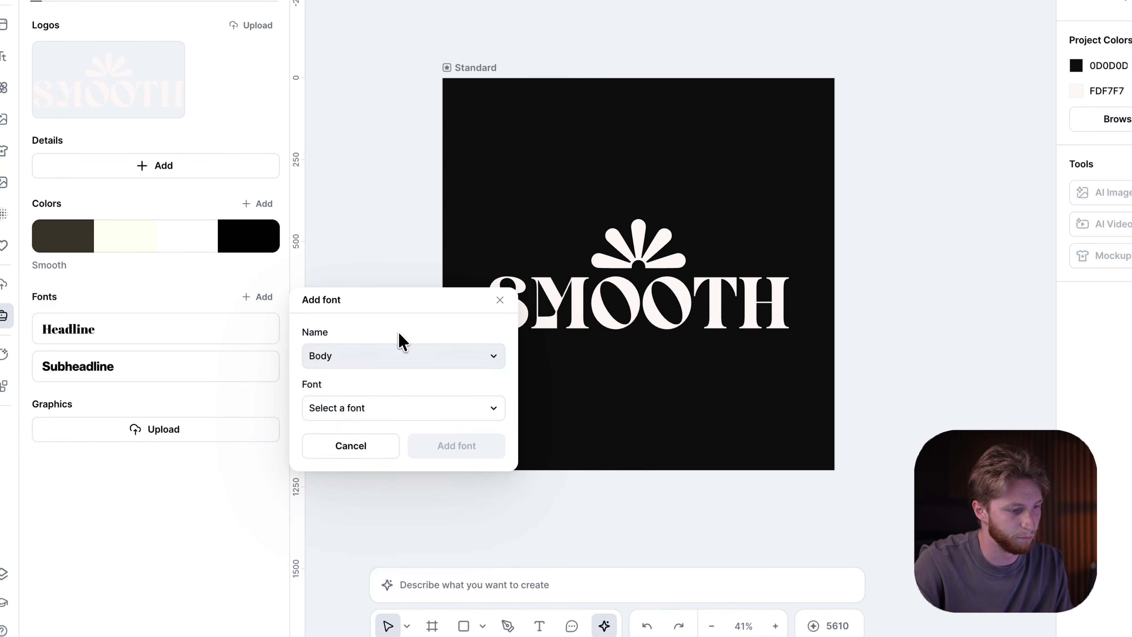
pyautogui.click(363, 411)
pyautogui.write('neue')
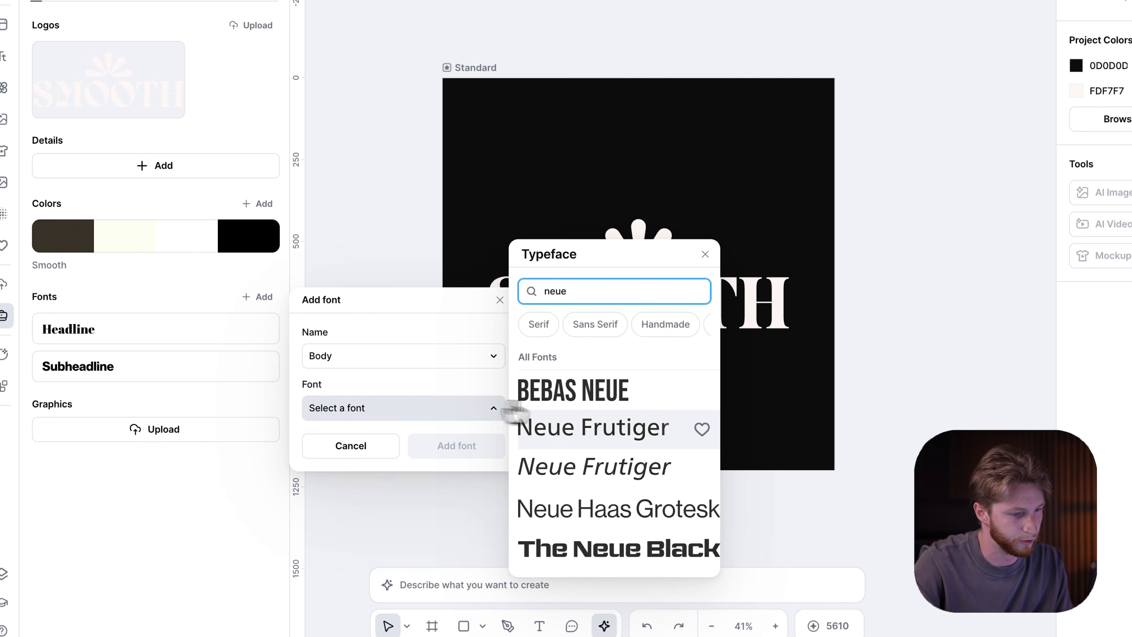
pyautogui.click(567, 518)
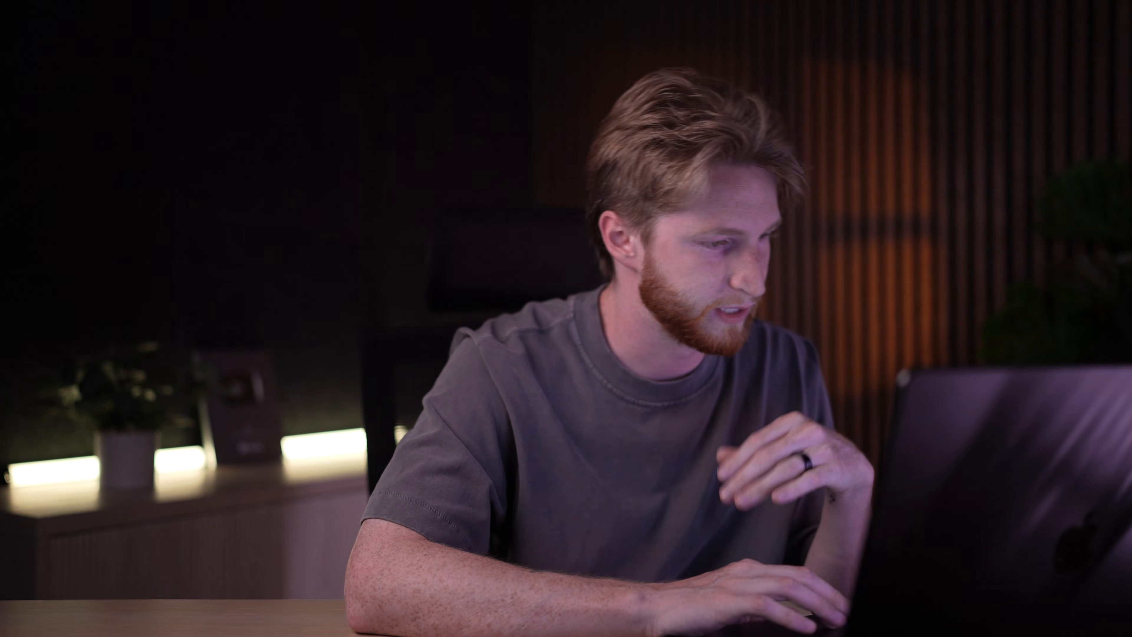
# - Add a custom brand font named Captions using Hold Disguise Regular
pyautogui.click(263, 297)
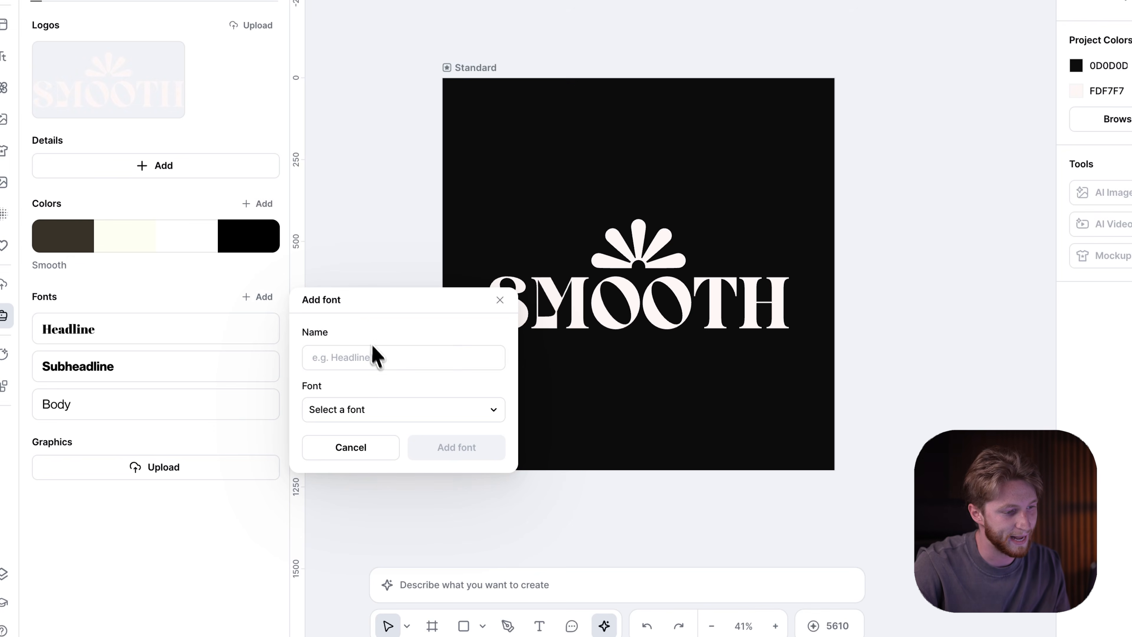
pyautogui.click(375, 357)
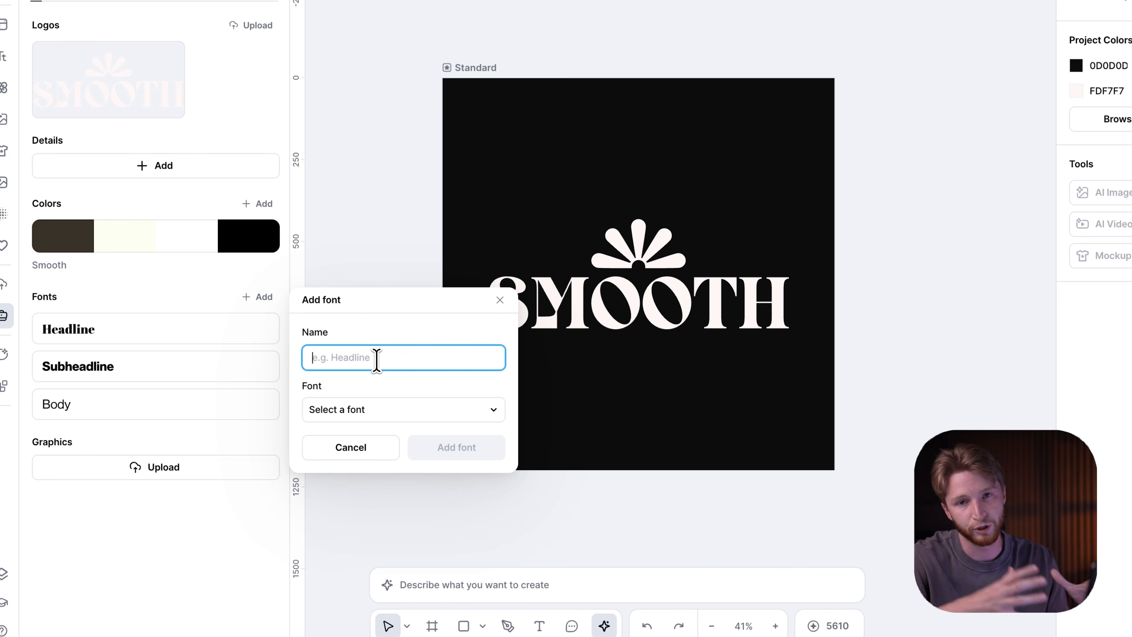
pyautogui.write('c')
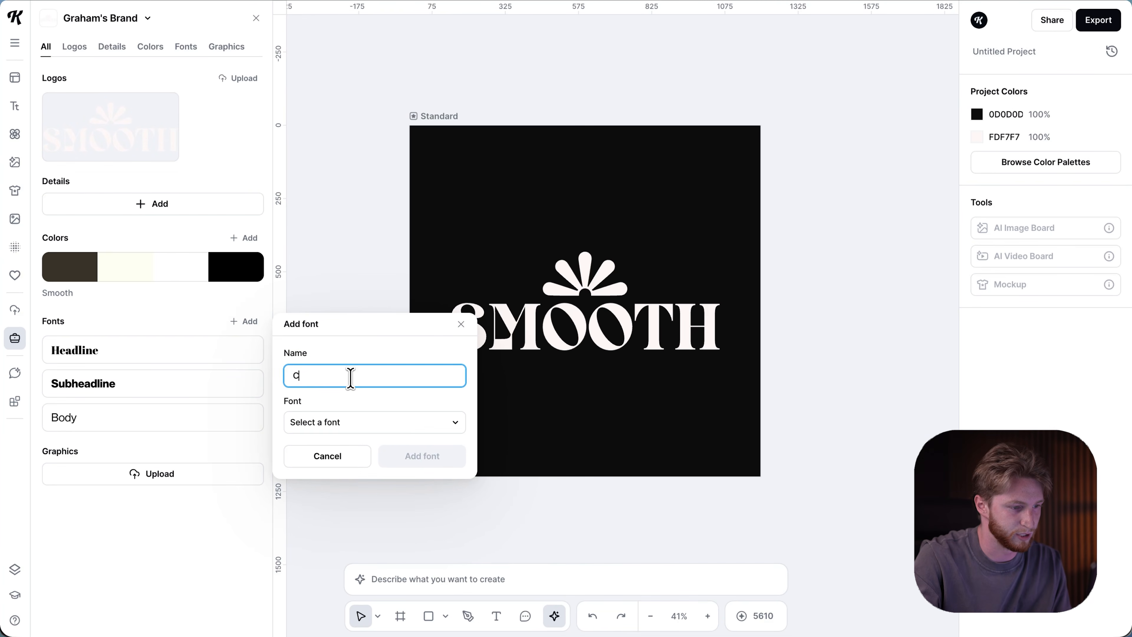
pyautogui.write('aptions')
pyautogui.click(374, 422)
pyautogui.click(513, 419)
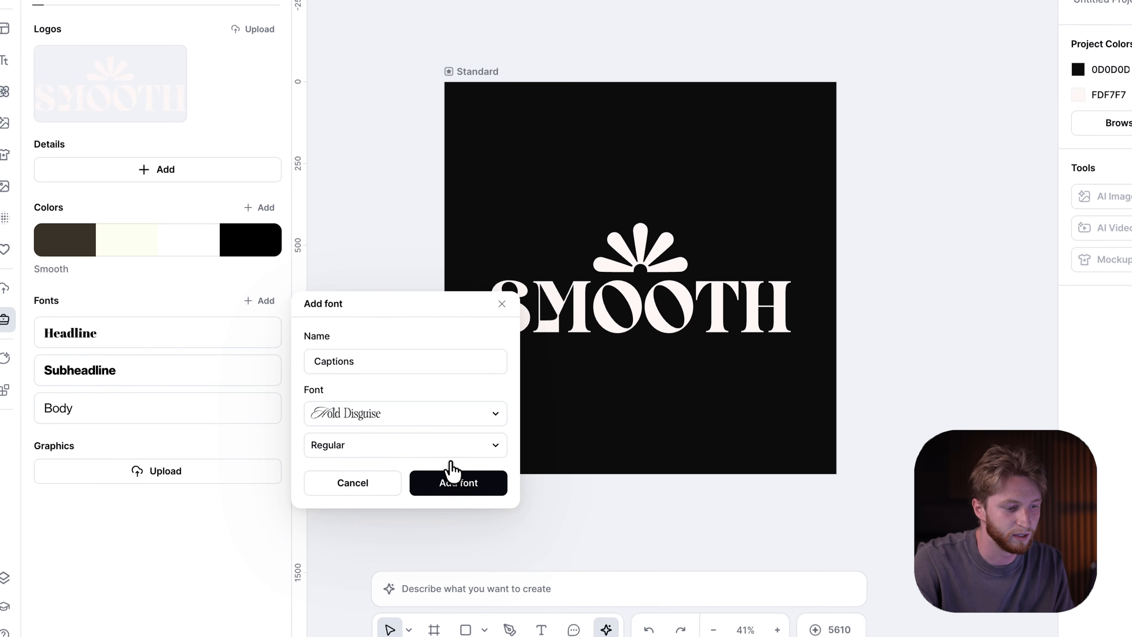
pyautogui.click(454, 484)
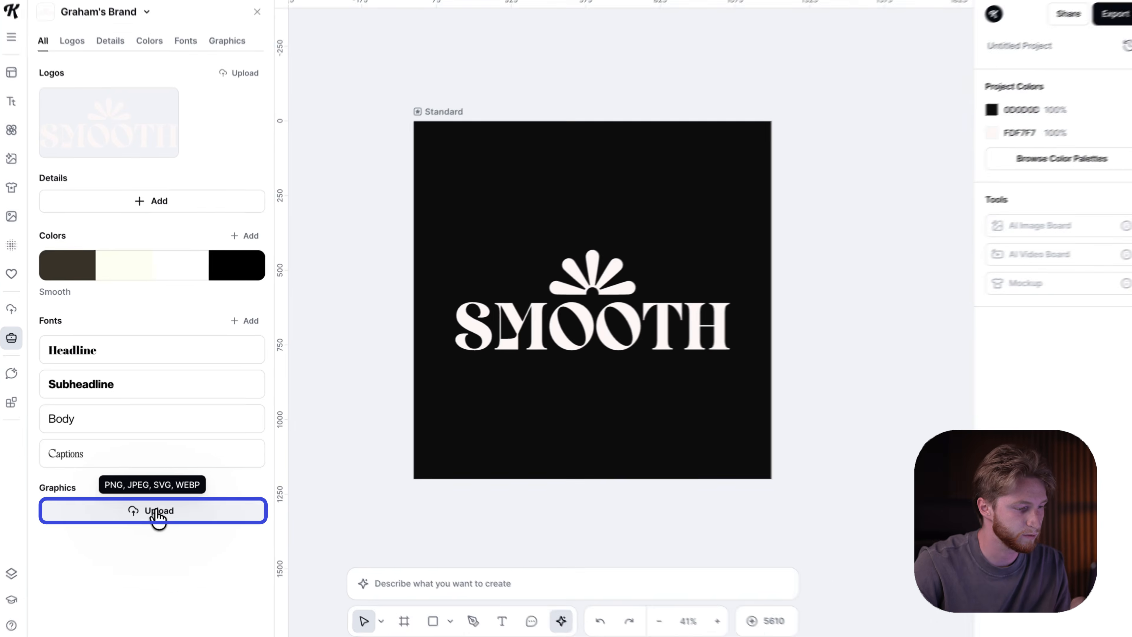
# - Upload "Untitled Project - Background (1).jpg" and "Untitled Project - Background.jpg" from Downloads as brand graphics
pyautogui.click(162, 510)
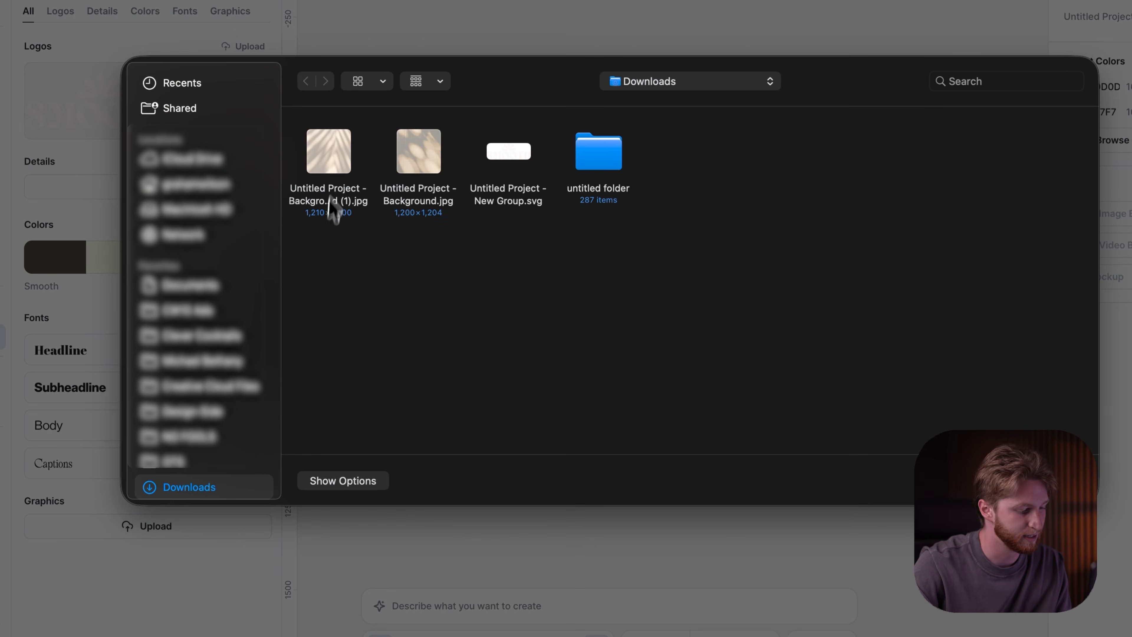
pyautogui.click(332, 210)
pyautogui.keyDown('super'); pyautogui.click(422, 151); pyautogui.keyUp('super')
pyautogui.press('Return')
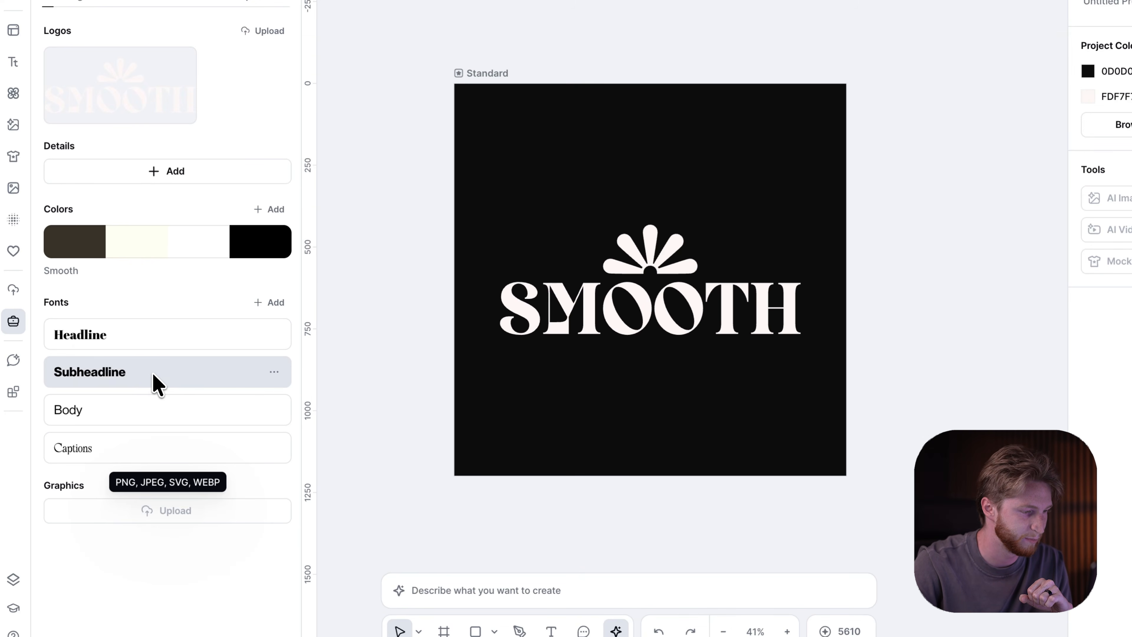
# - Place the tiled background graphic with oval light spots on the Standard artboard and enlarge it to fill the artboard
pyautogui.moveTo(86, 553); pyautogui.dragTo(602, 224)
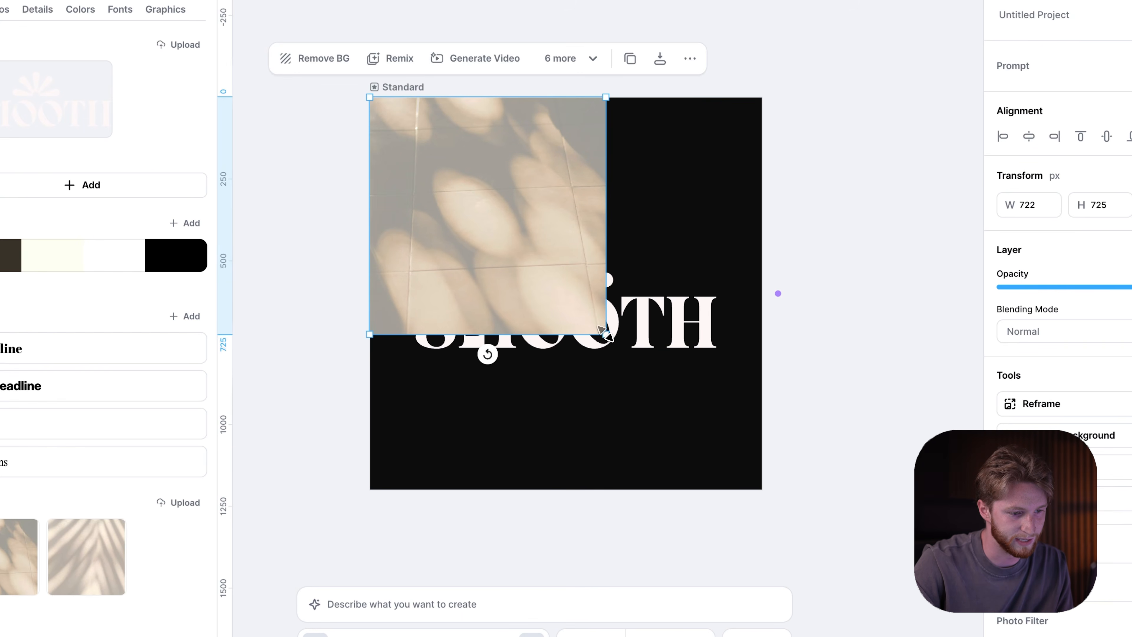
pyautogui.moveTo(602, 331); pyautogui.dragTo(762, 489)
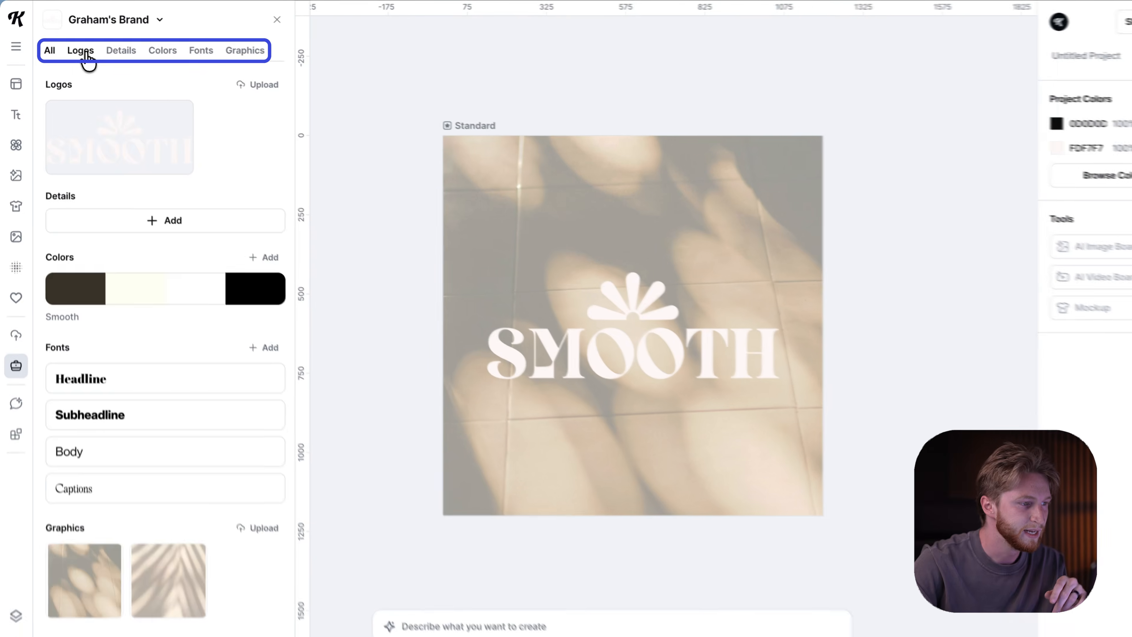
# - Look through the brand kit's Logos, Details, Colors, Fonts and Graphics sections, return to the full overview and check the brand selector
pyautogui.click(74, 46)
pyautogui.click(140, 48)
pyautogui.click(213, 55)
pyautogui.click(246, 55)
pyautogui.click(209, 54)
pyautogui.click(177, 55)
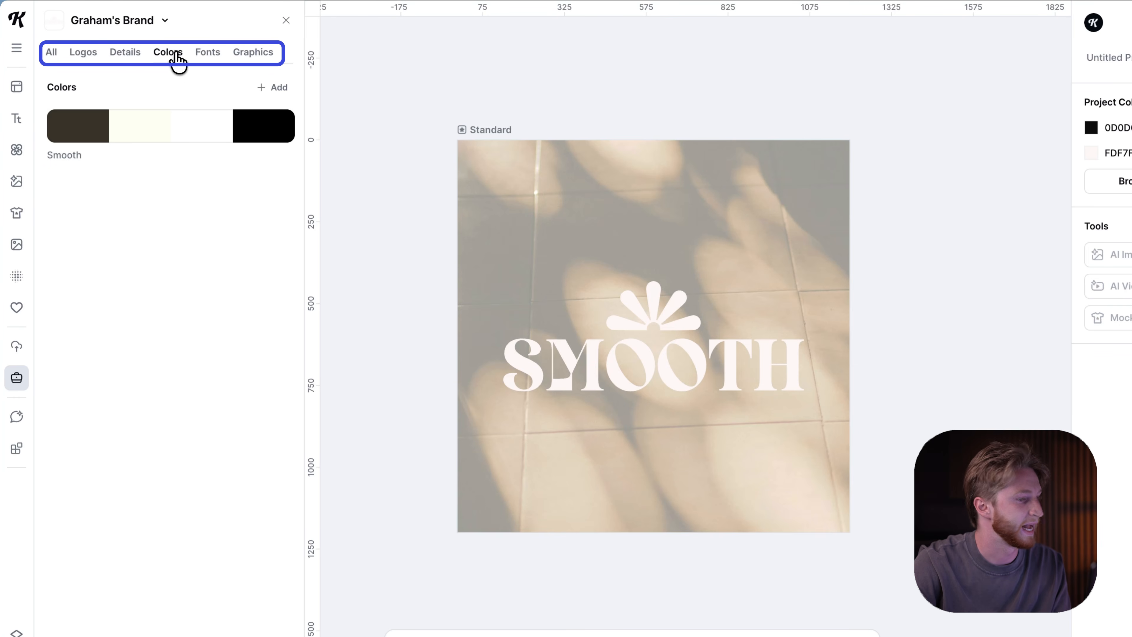
pyautogui.click(84, 53)
pyautogui.click(51, 54)
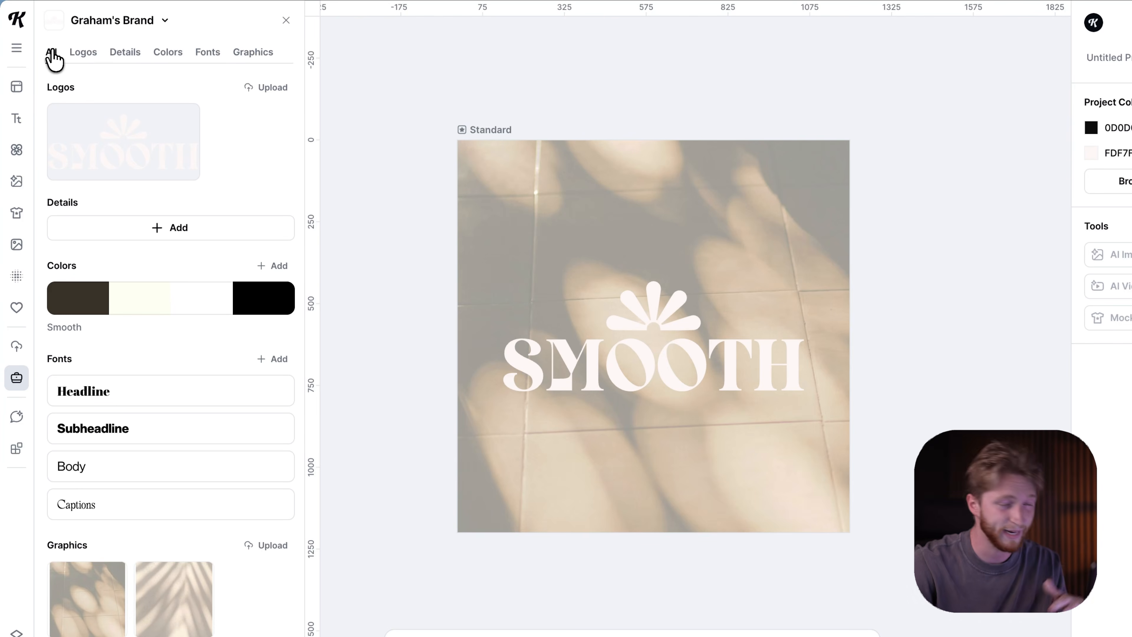
pyautogui.click(116, 23)
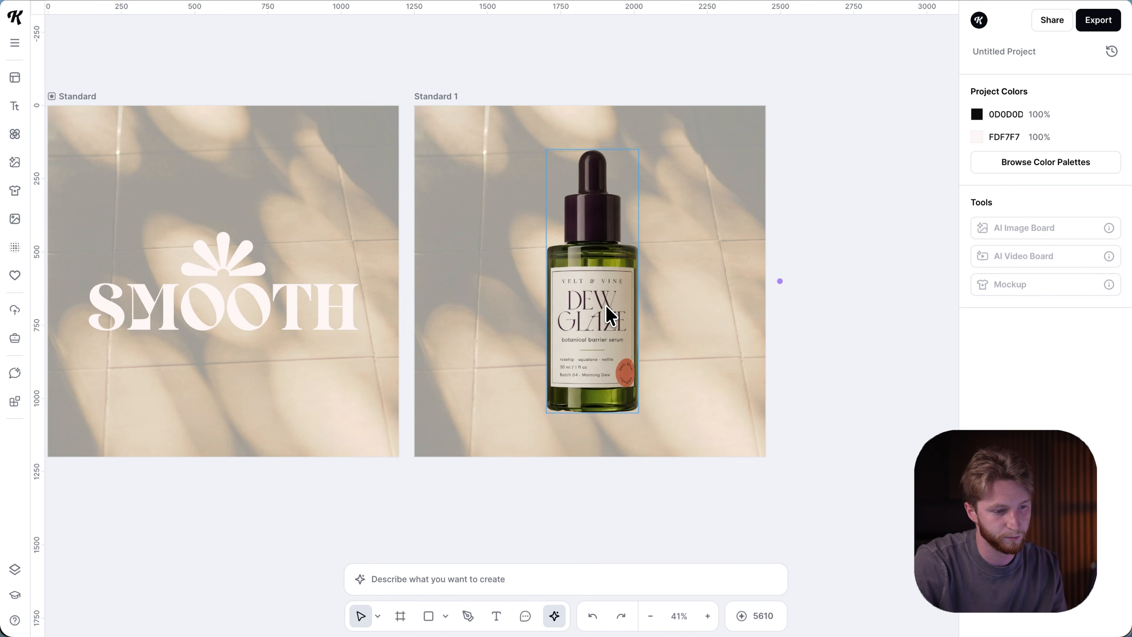
# - Add the green dropper bottle image on the Standard 1 artboard to the brand as a graphic named serum
pyautogui.click(609, 314)
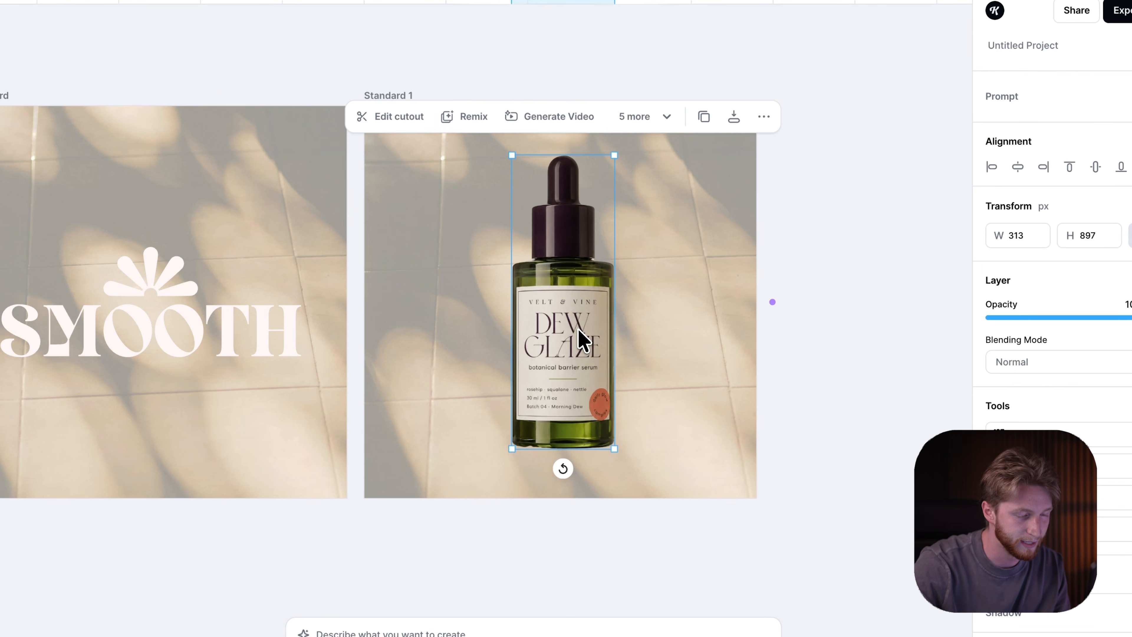
pyautogui.click(761, 125)
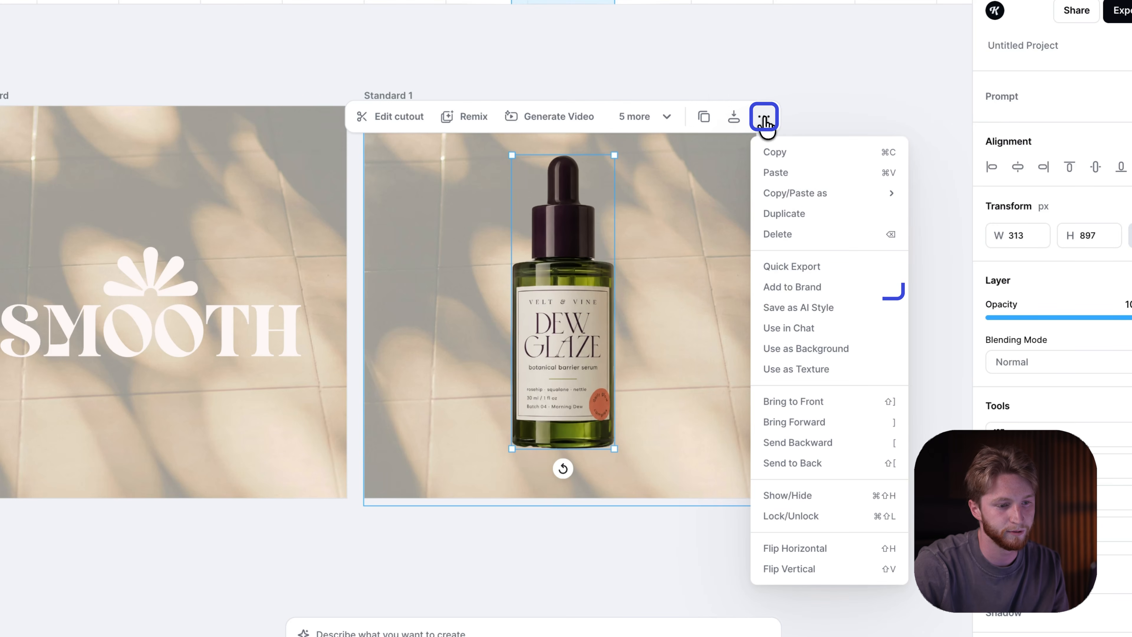
pyautogui.click(806, 291)
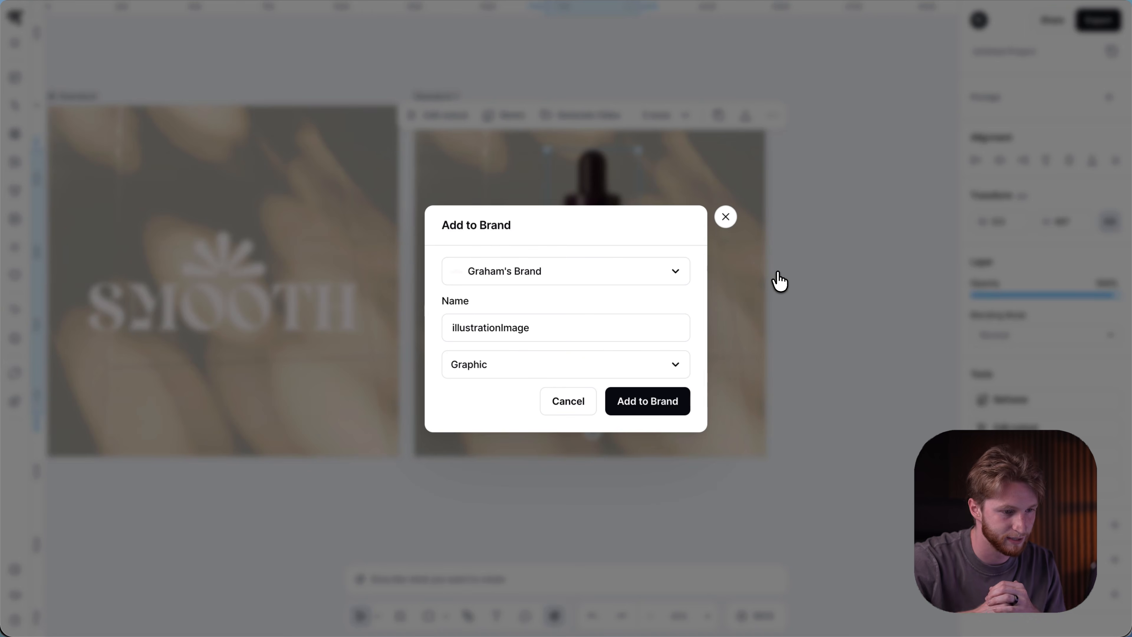
pyautogui.click(655, 273)
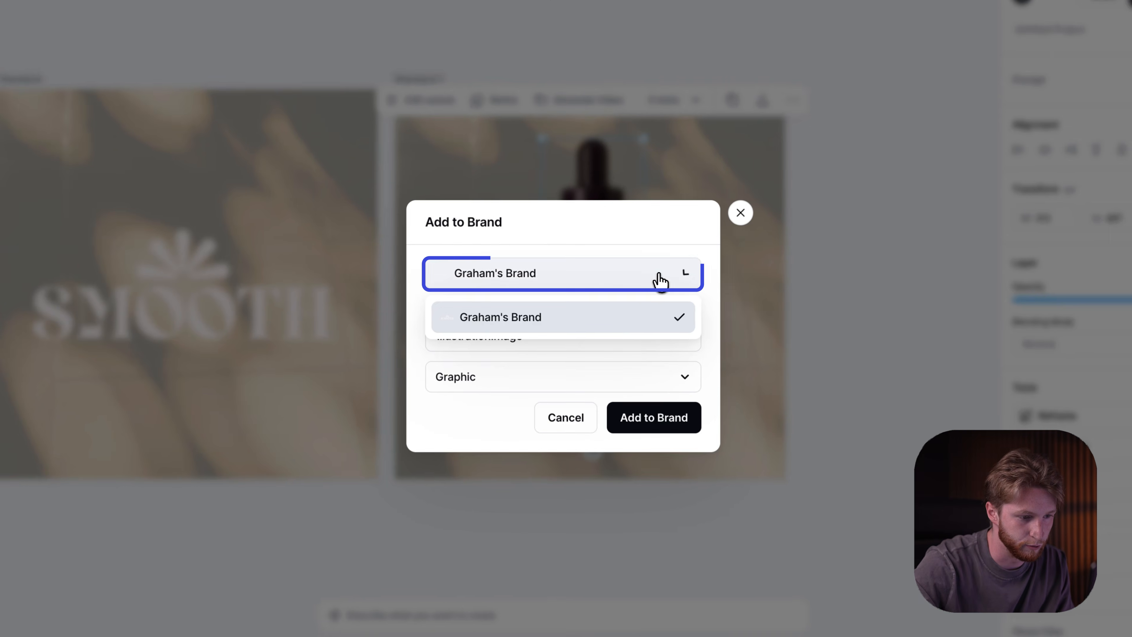
pyautogui.click(623, 310)
pyautogui.doubleClick(607, 337)
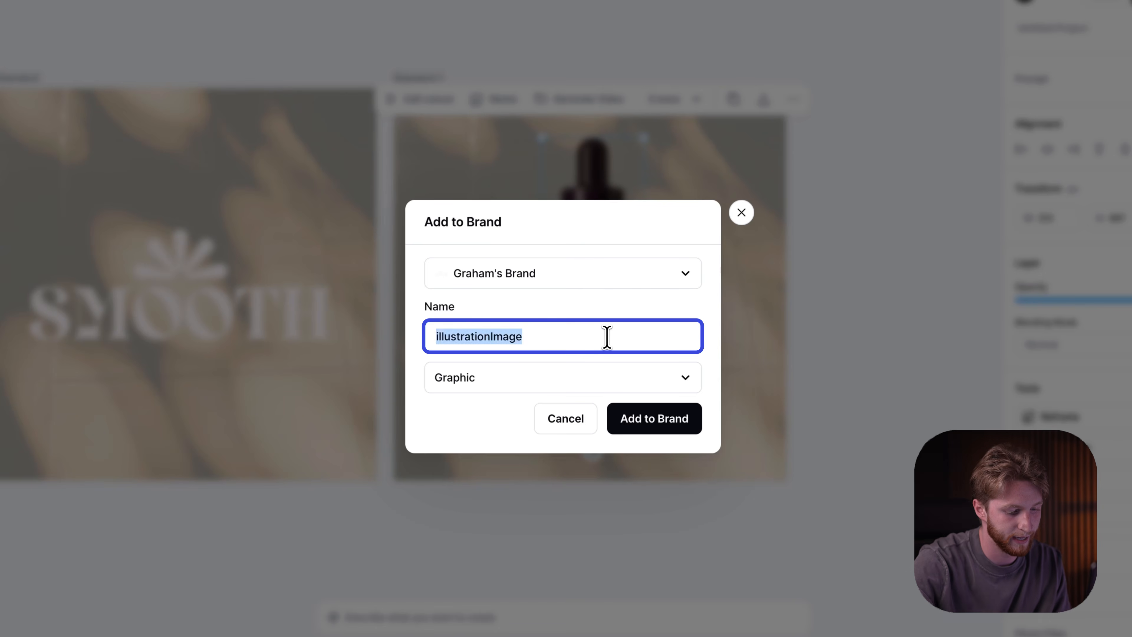
pyautogui.write('serum')
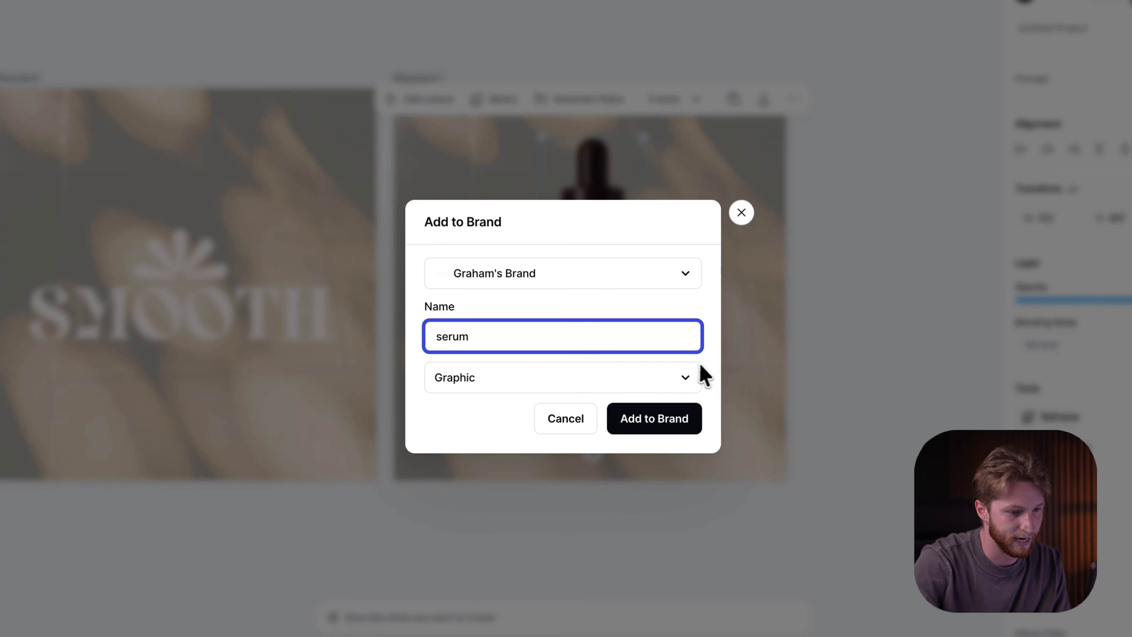
pyautogui.click(683, 377)
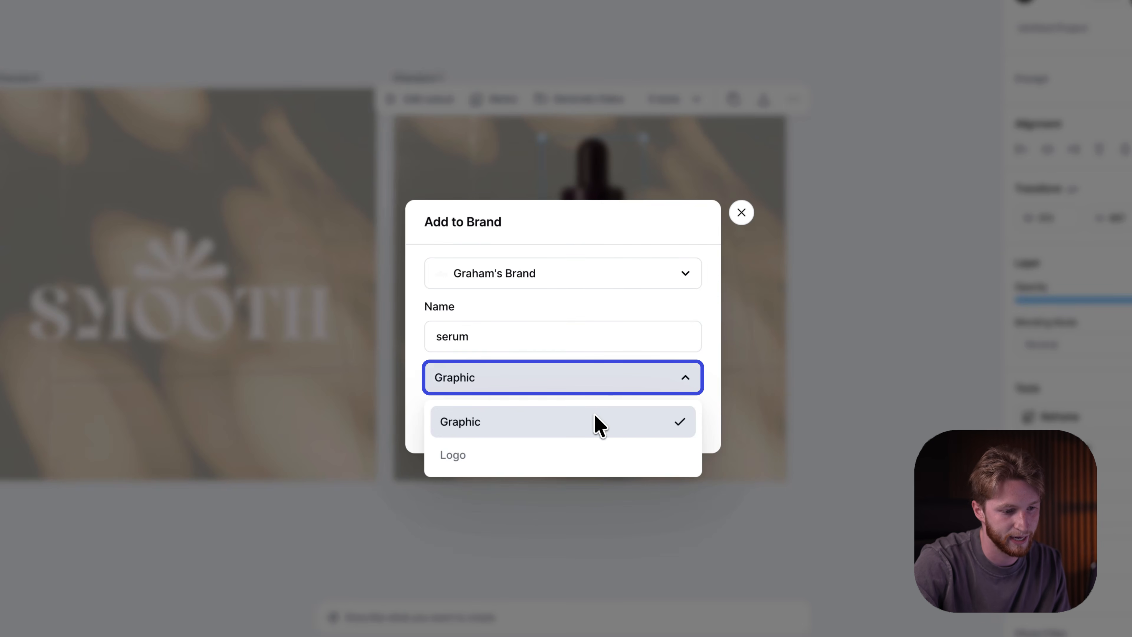
pyautogui.click(708, 390)
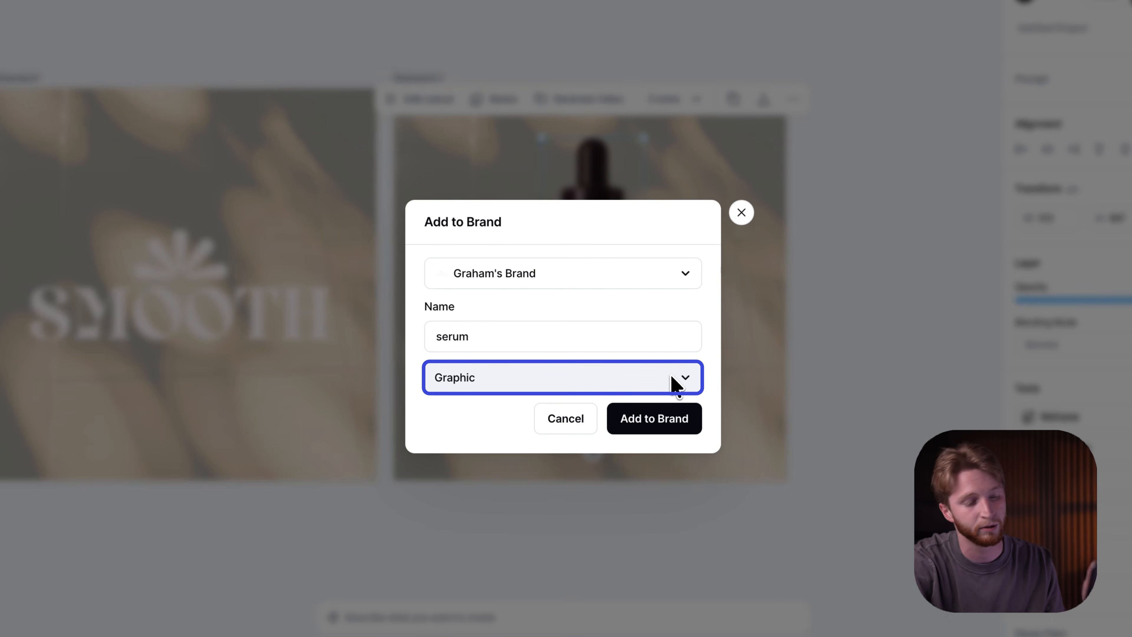
pyautogui.press('Tab')
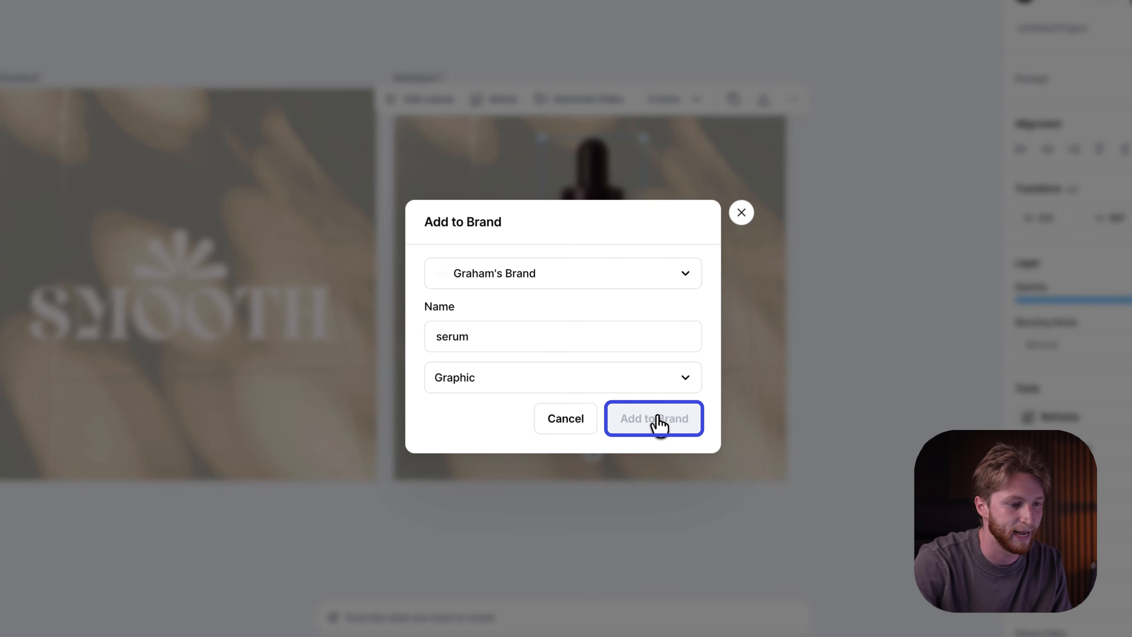
pyautogui.press('Return')
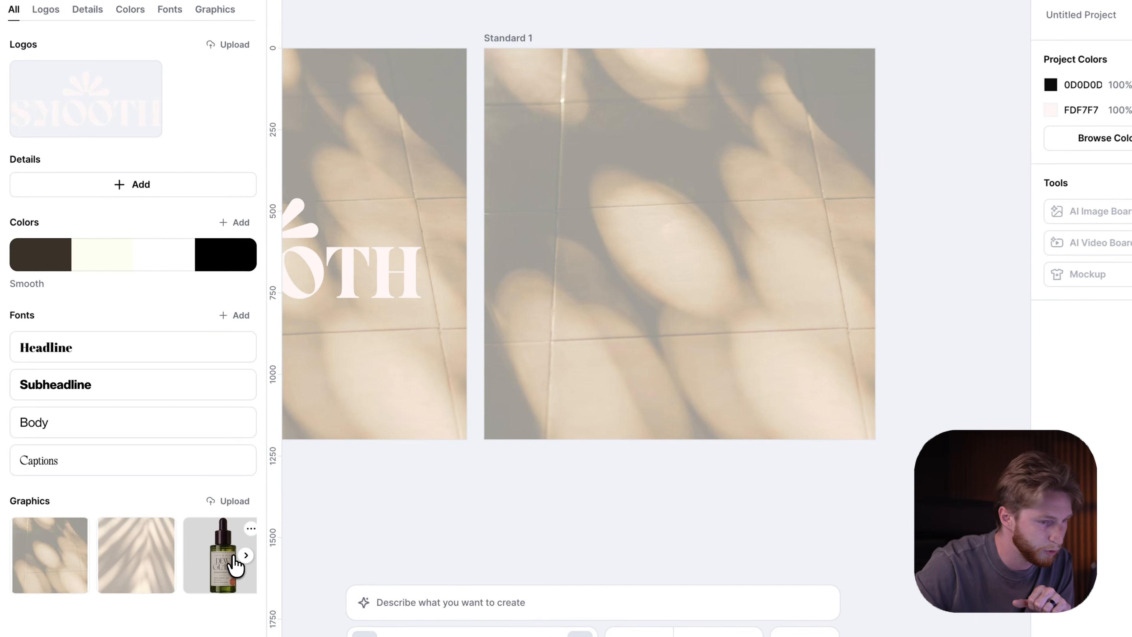
# - Place the serum graphic on the Standard 1 artboard and add a brand Headline text above it reading DEW GLAZE
pyautogui.moveTo(240, 541); pyautogui.dragTo(696, 293)
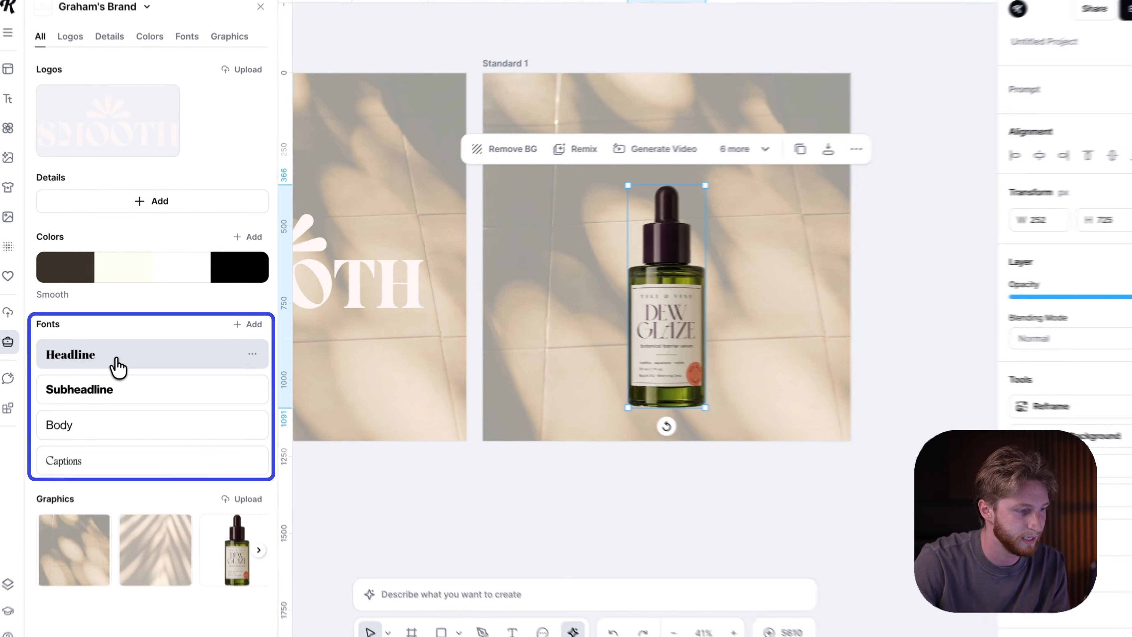
pyautogui.click(104, 354)
pyautogui.moveTo(537, 313); pyautogui.dragTo(712, 140)
pyautogui.doubleClick(713, 141)
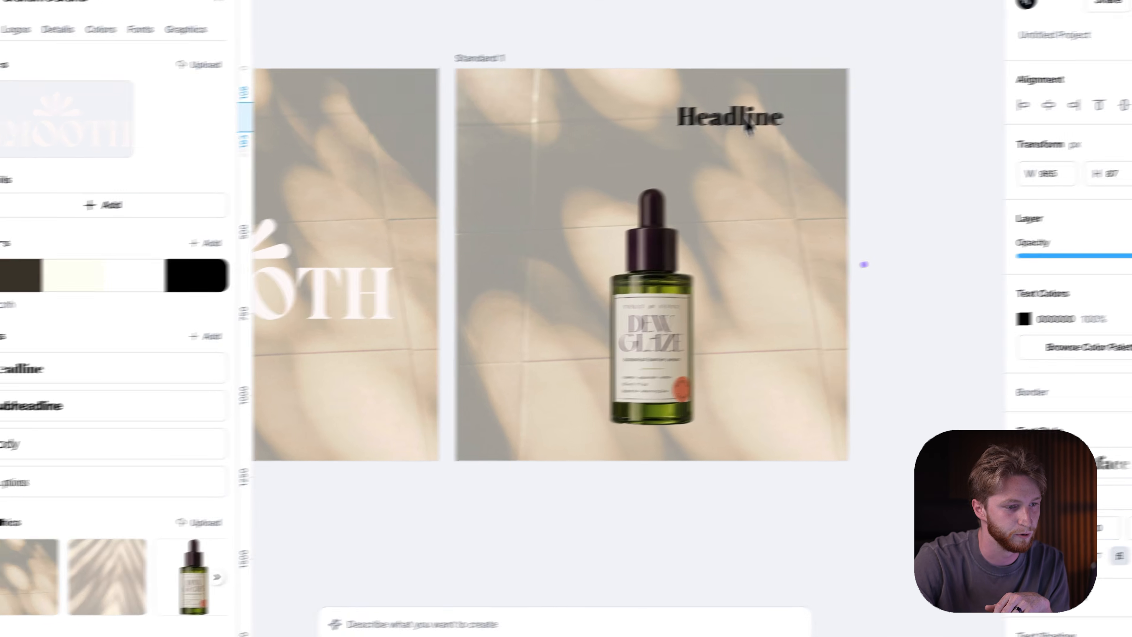
pyautogui.write('DEW GLAZE')
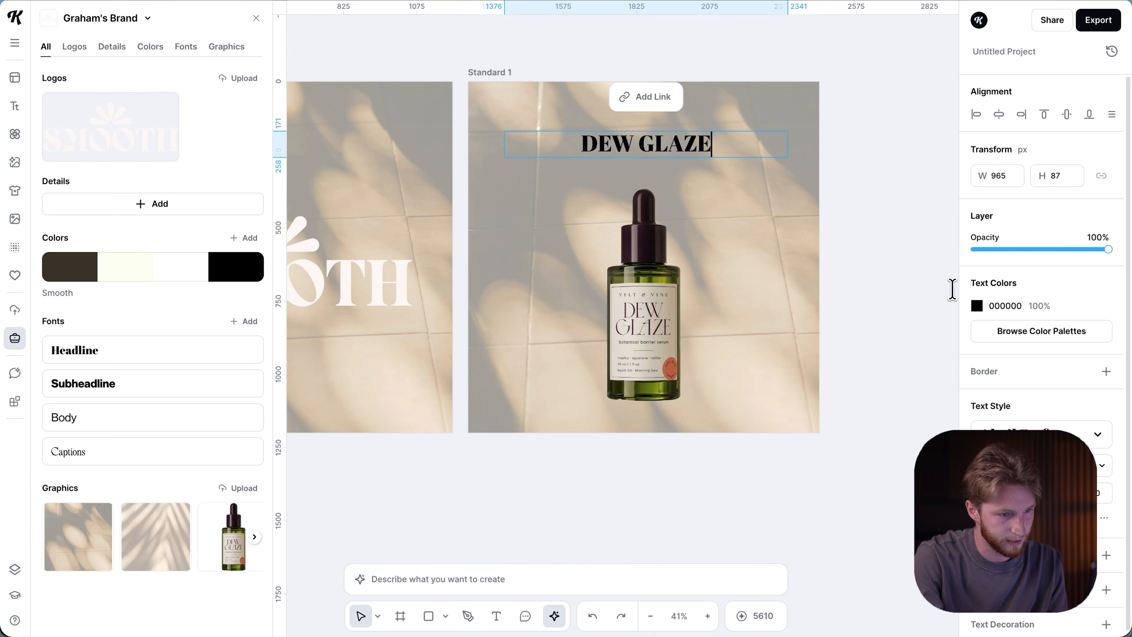
# - Color the DEW GLAZE text white (FFFFFF) and enlarge it to font size 189 so it spans the artboard above the bottle
pyautogui.hotkey('ctrl', 'a')
pyautogui.click(976, 306)
pyautogui.moveTo(858, 406); pyautogui.dragTo(617, 228)
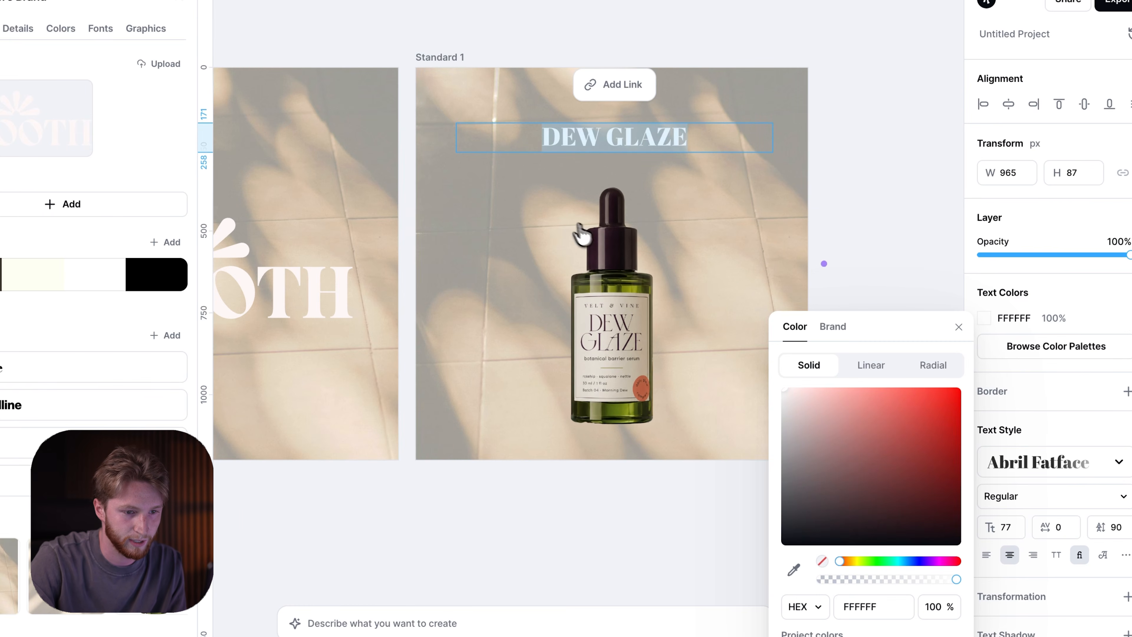
pyautogui.click(958, 327)
pyautogui.click(834, 116)
pyautogui.click(910, 239)
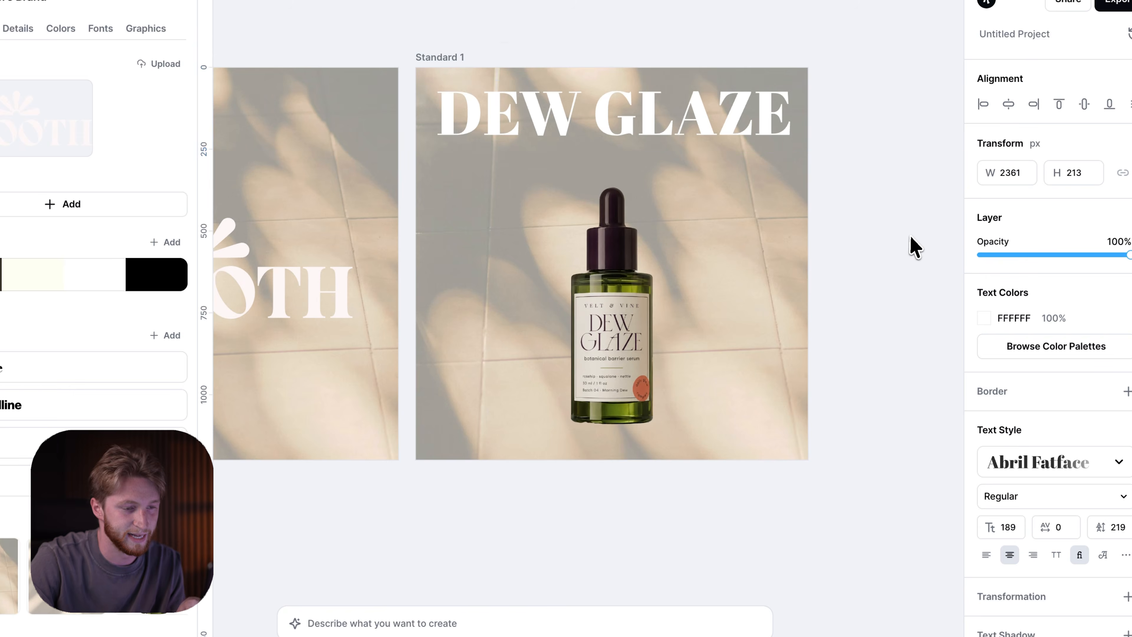
# - Add a brand Subheadline text to the canvas and delete it
pyautogui.scroll(3, 644, 163)
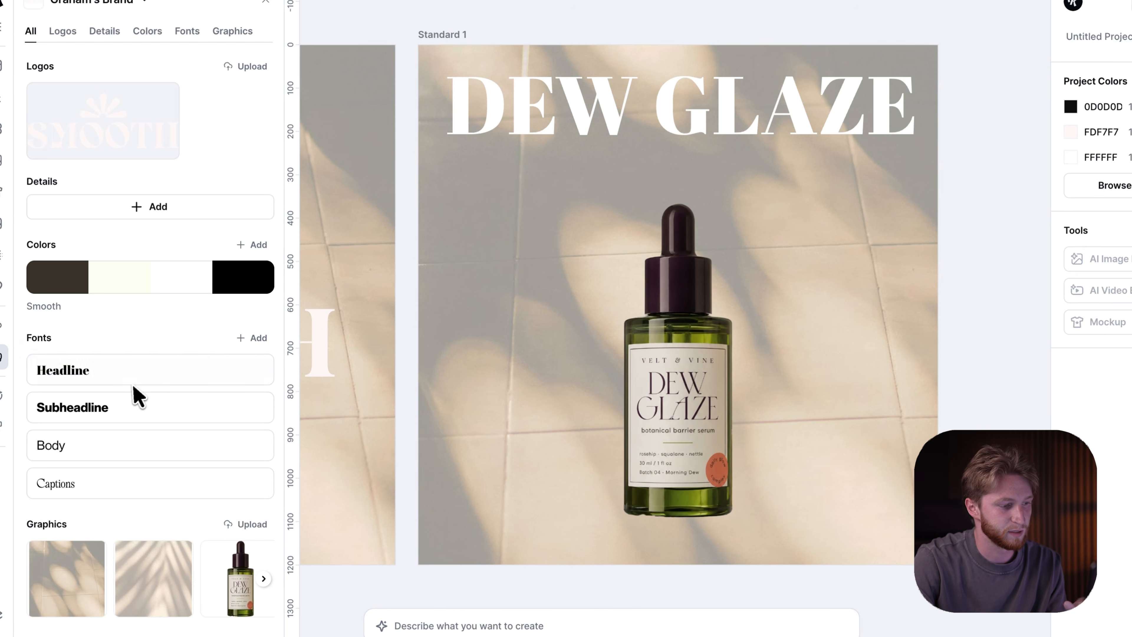
pyautogui.click(111, 417)
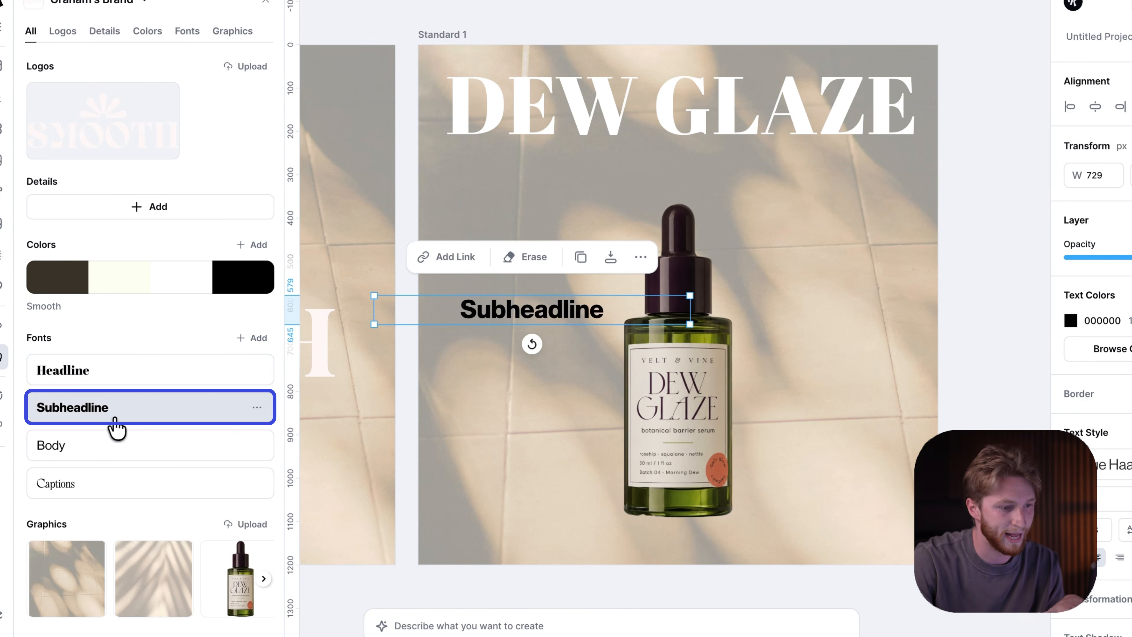
pyautogui.press('Delete')
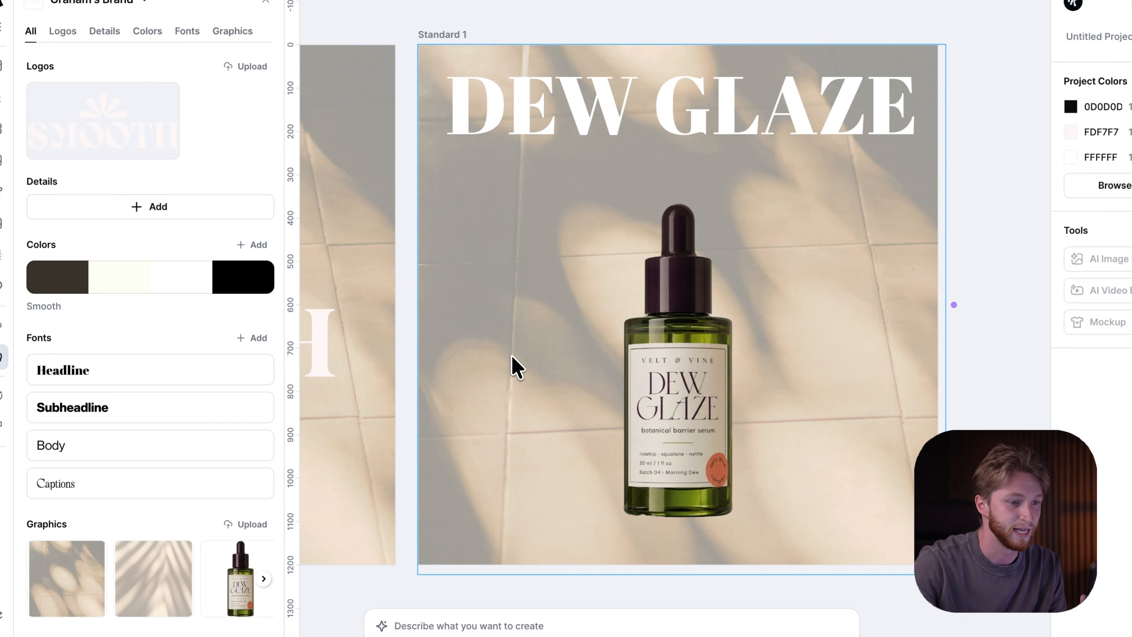
# - Apply the brand's Subheadline font to the DEW GLAZE text, then close the brand kit with that text selected
pyautogui.click(682, 109)
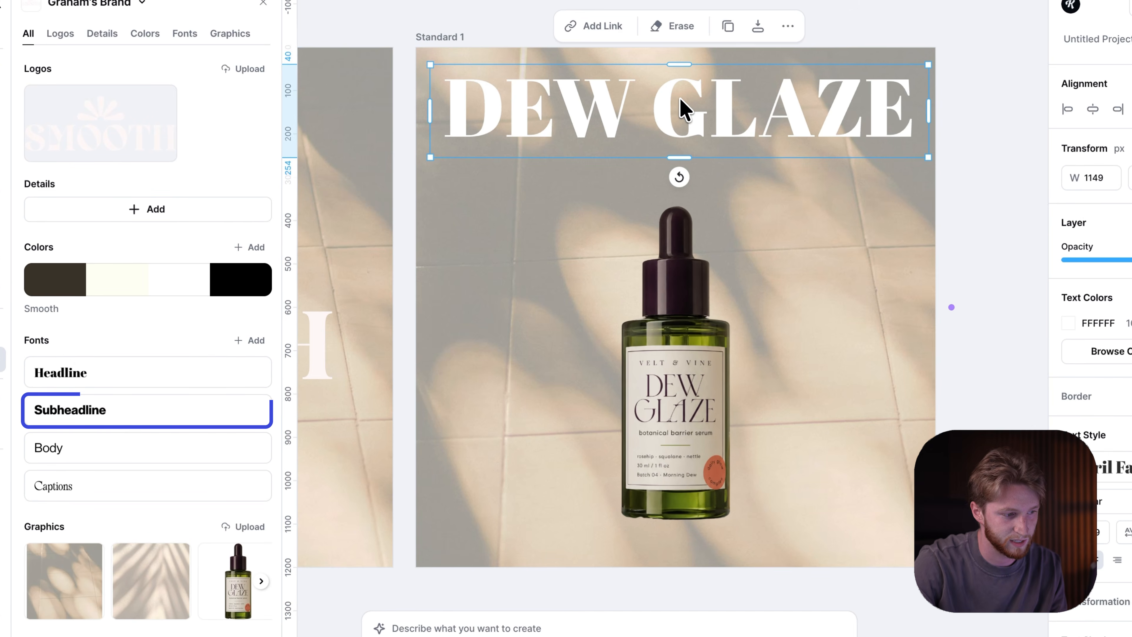
pyautogui.click(125, 411)
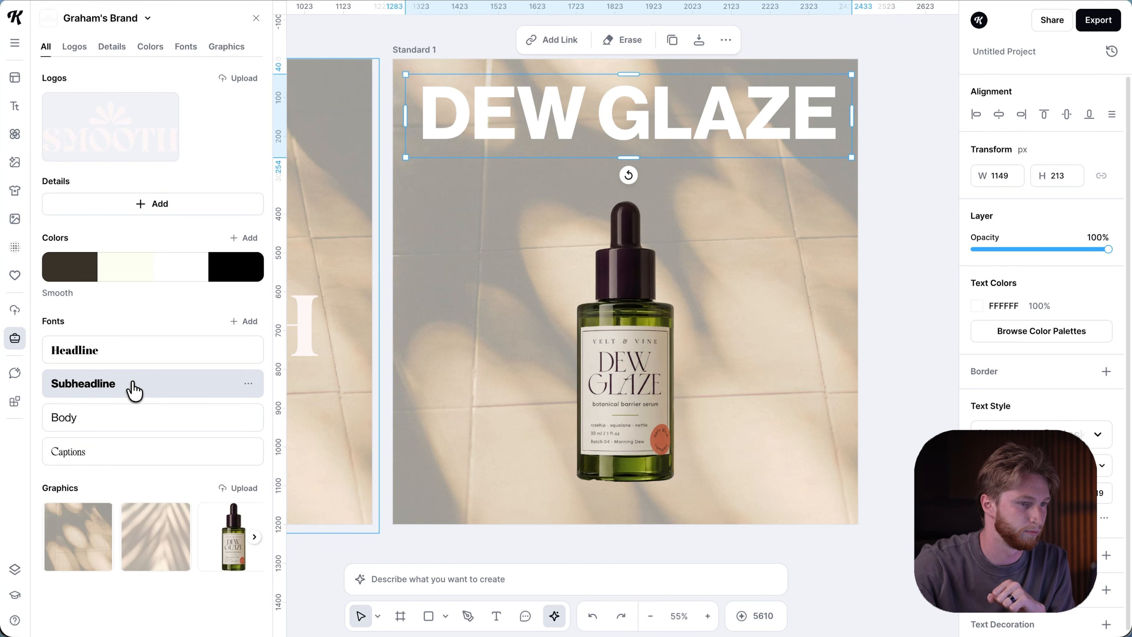
pyautogui.click(911, 197)
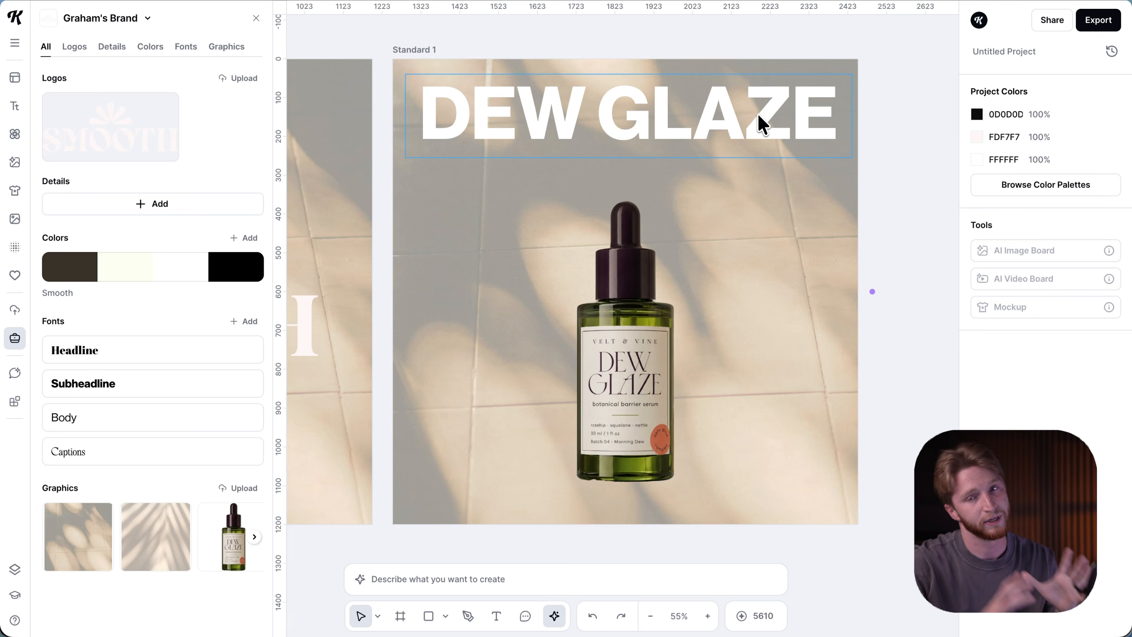
pyautogui.click(762, 125)
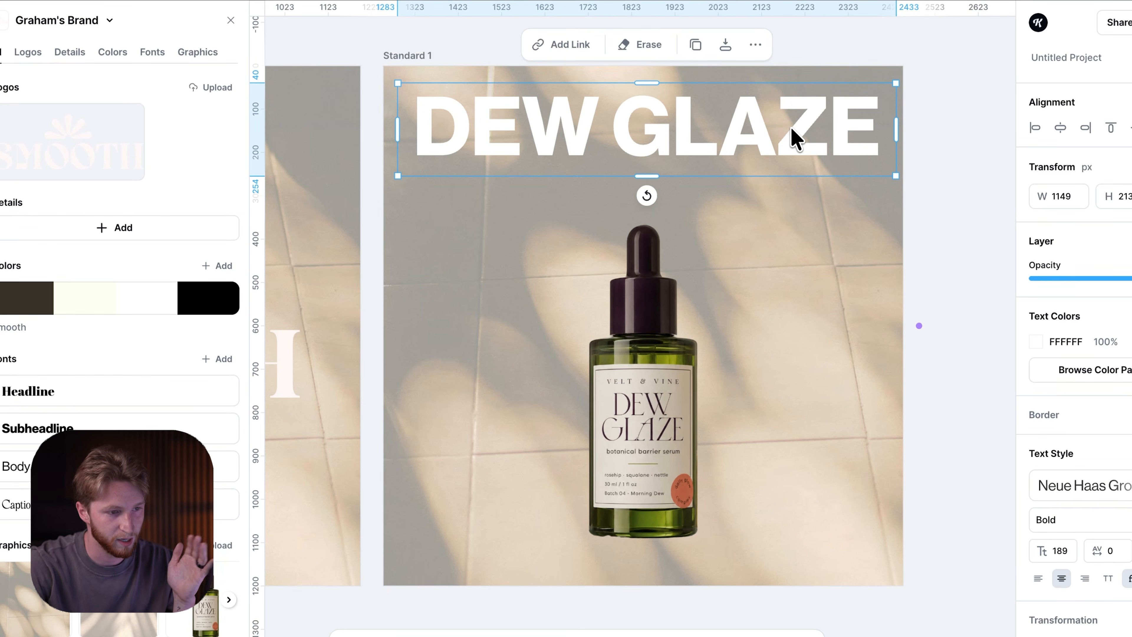
pyautogui.click(230, 20)
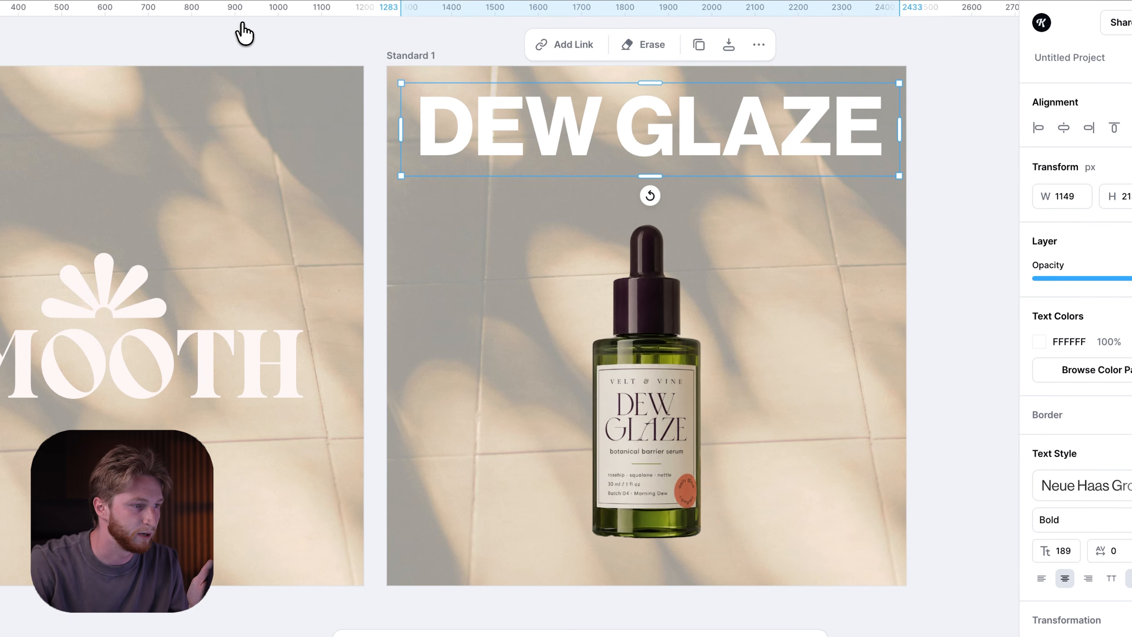
# - Apply the brand's Captions font to the DEW GLAZE text and enlarge it to font size 244 so it spans the artboard
pyautogui.hscroll(3, 712, 209)
pyautogui.scroll(2, 712, 209)
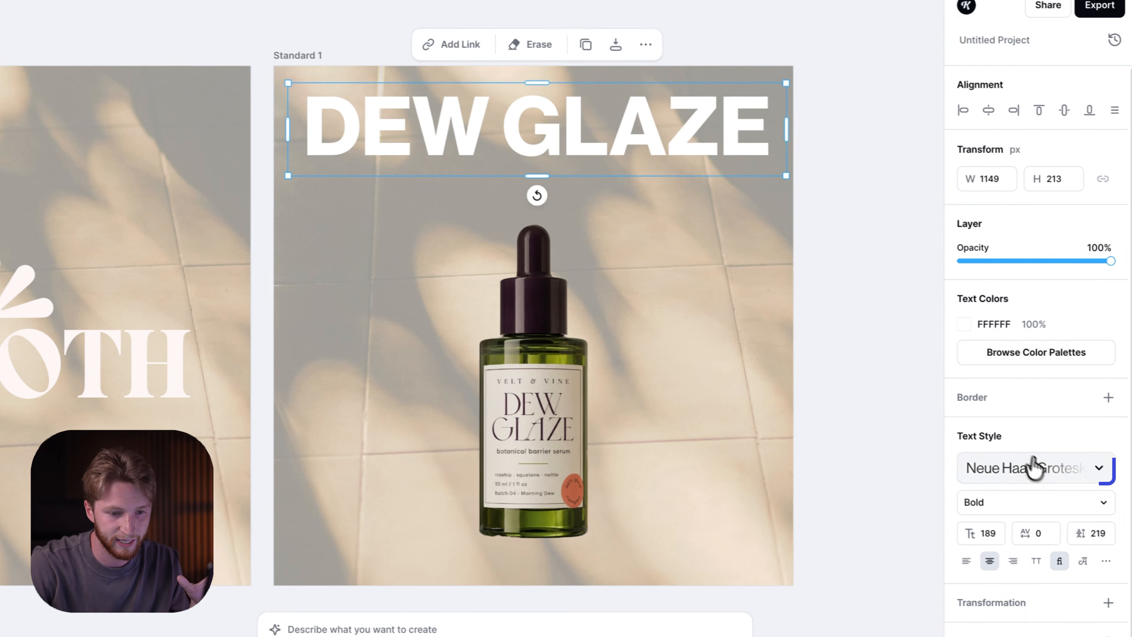
pyautogui.click(1114, 485)
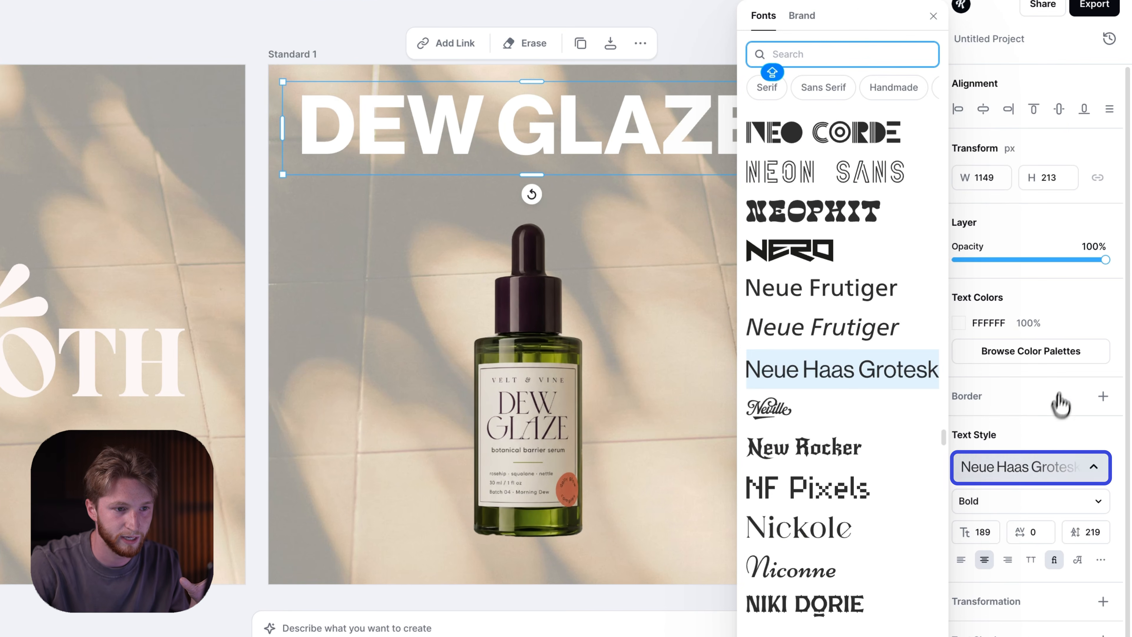
pyautogui.click(794, 23)
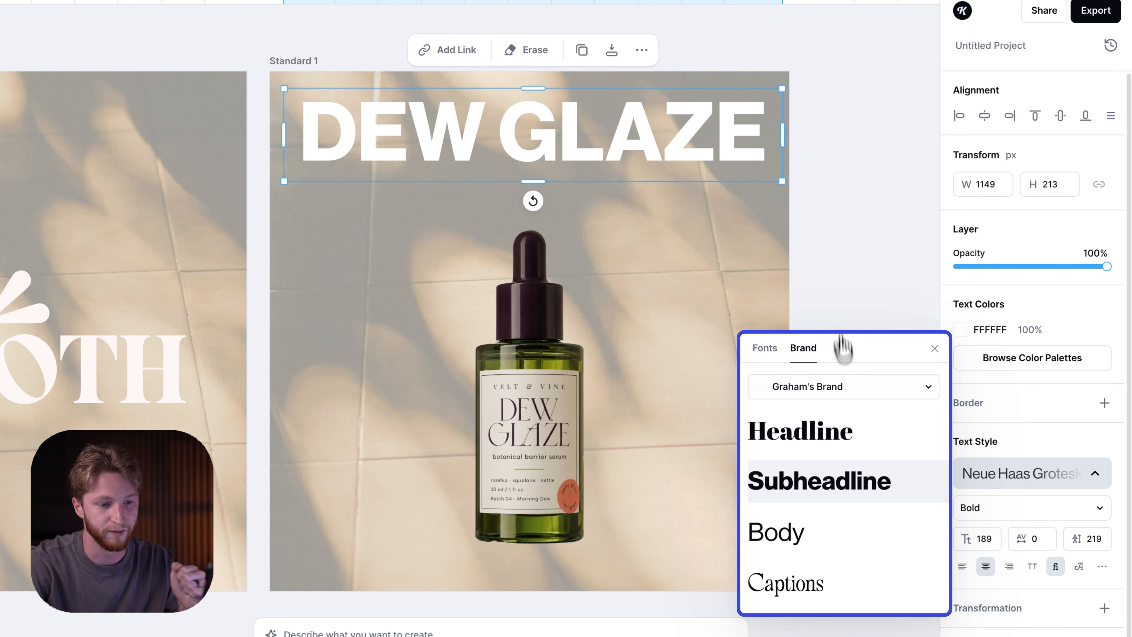
pyautogui.click(846, 393)
pyautogui.click(845, 415)
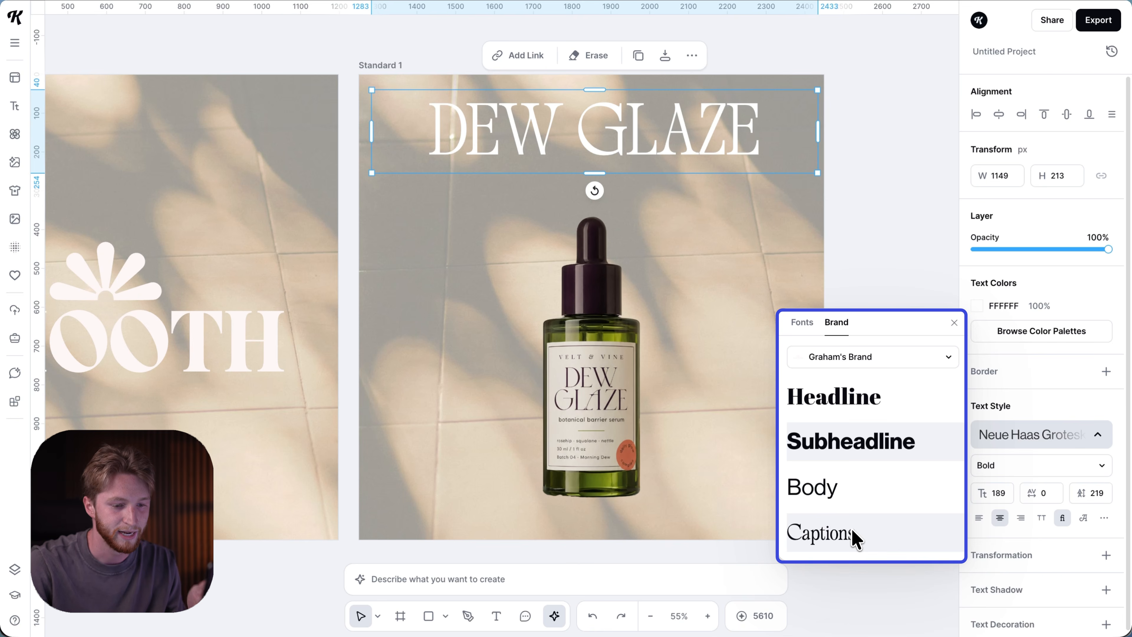
pyautogui.click(842, 534)
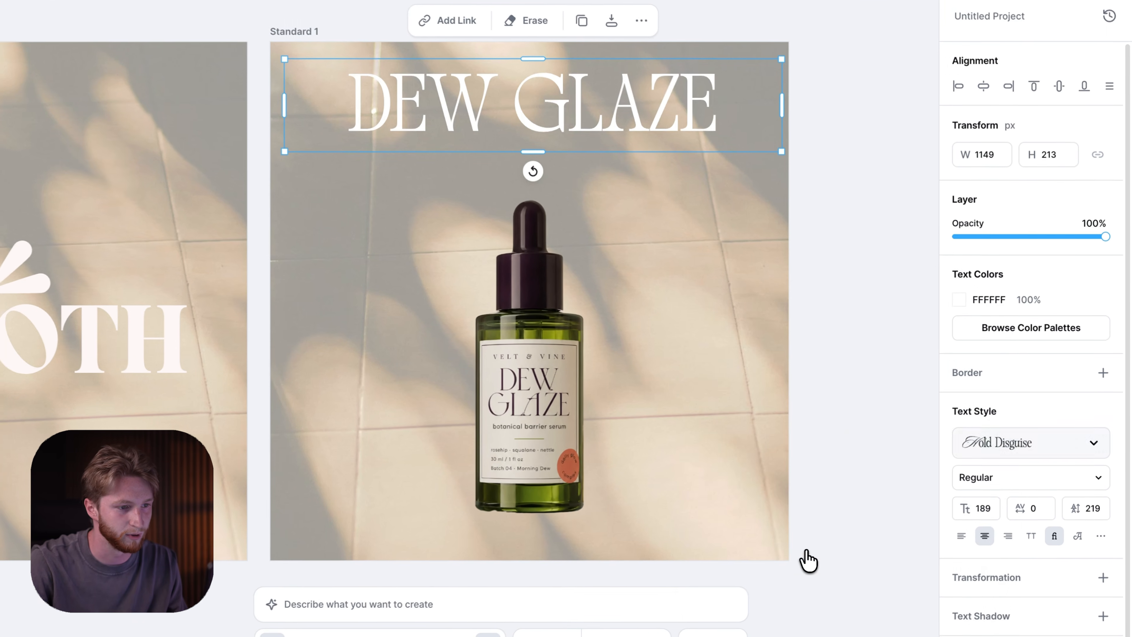
pyautogui.moveTo(781, 151); pyautogui.dragTo(853, 169)
pyautogui.click(866, 265)
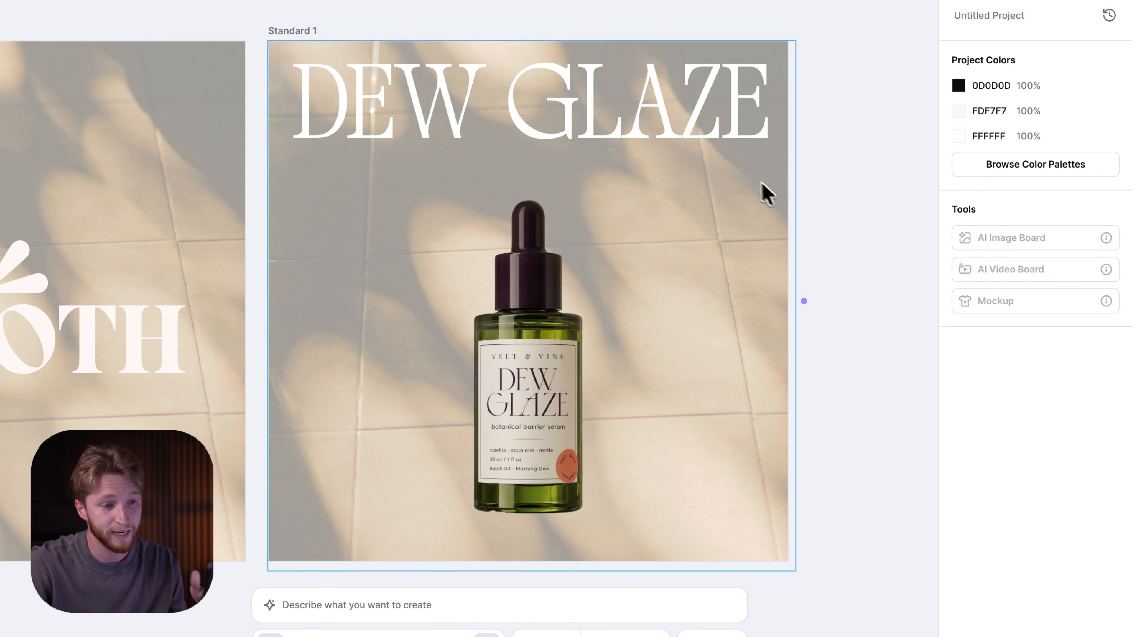
# - Color the DEW GLAZE text with the brand palette's cream (FDFFF4) and deselect it
pyautogui.click(737, 134)
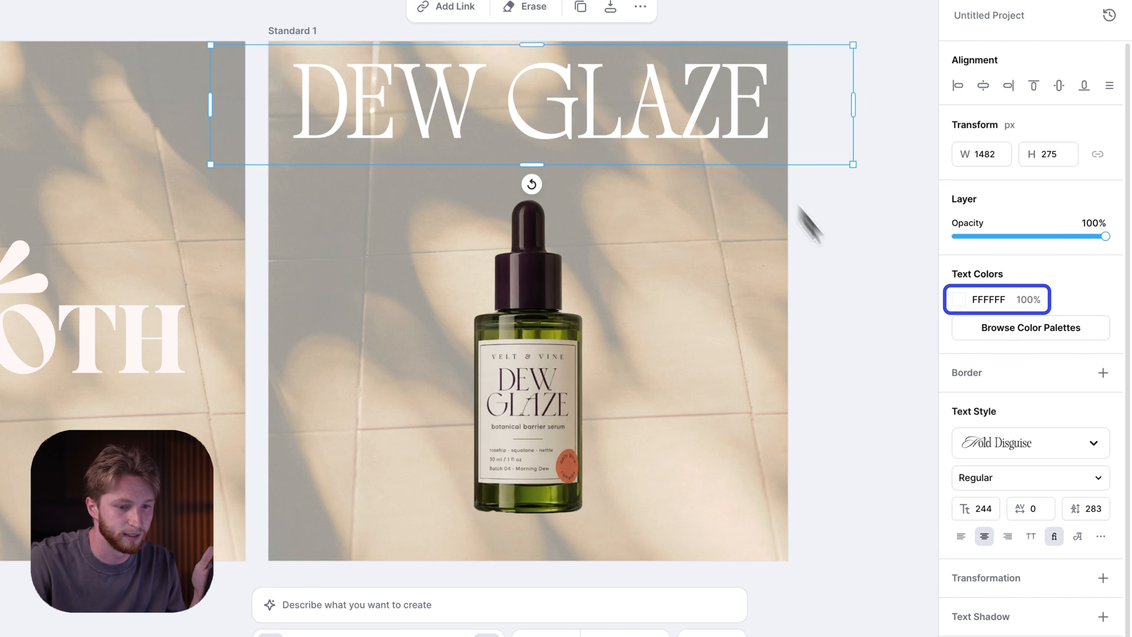
pyautogui.click(962, 306)
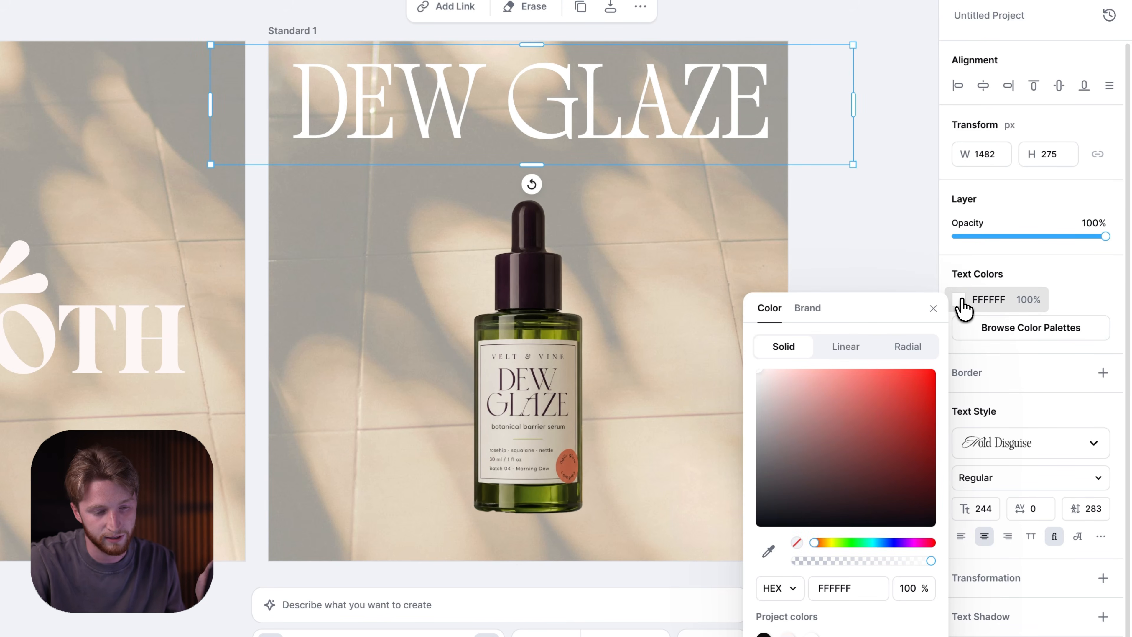
pyautogui.click(807, 308)
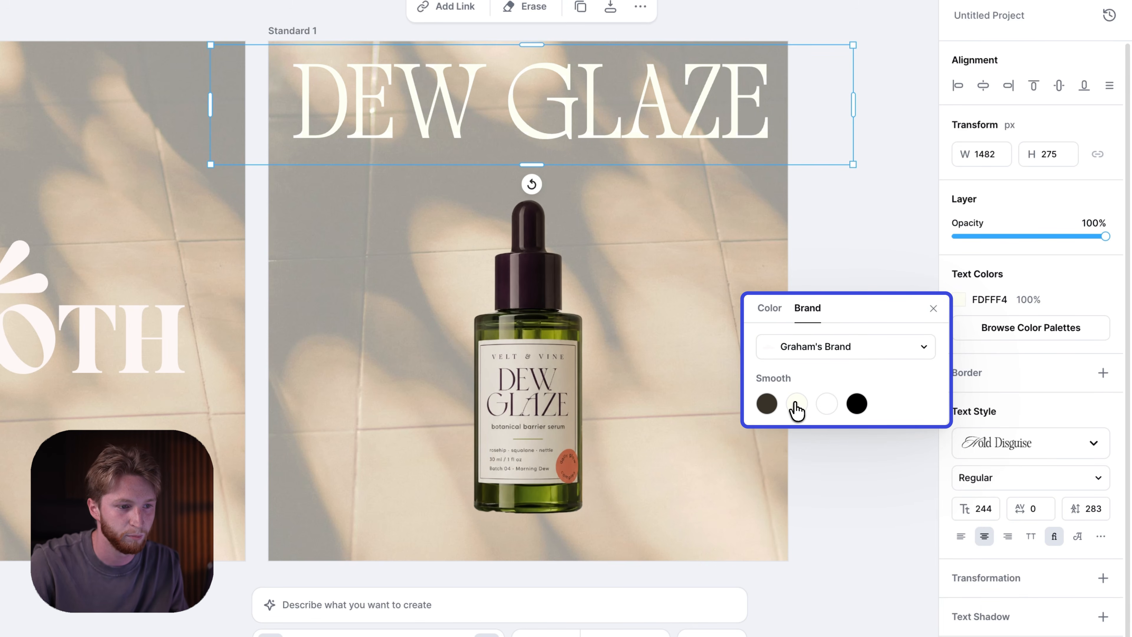
pyautogui.click(845, 270)
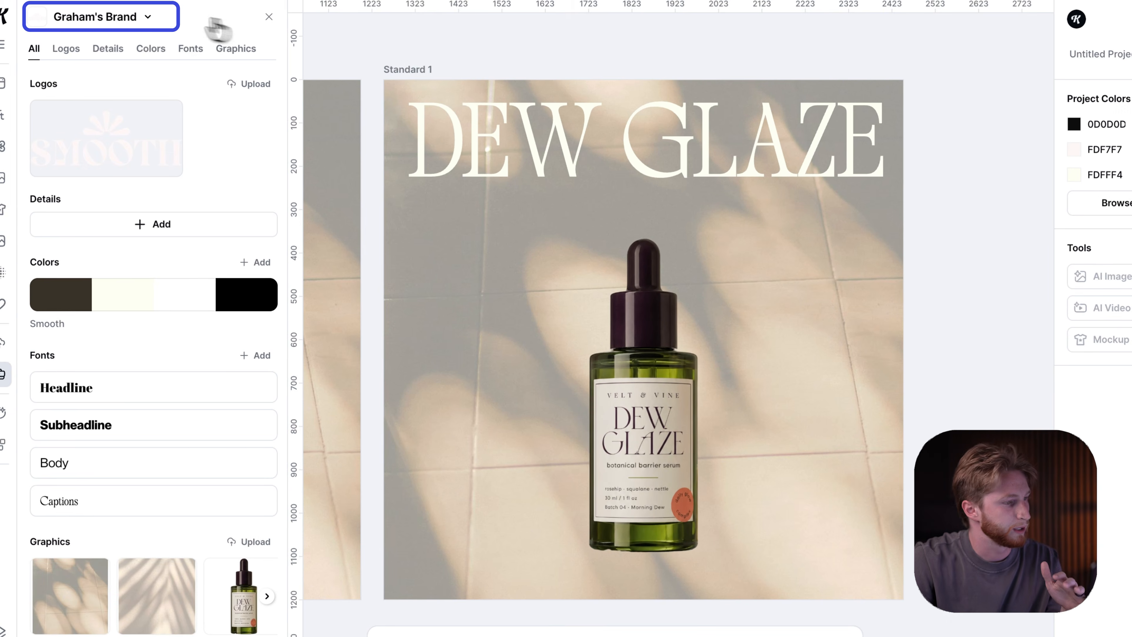
# - Preview the ready-made Mercato Fresco brand's logos, colors, fonts and graphics, and add it as a new brand
pyautogui.click(109, 23)
pyautogui.click(107, 146)
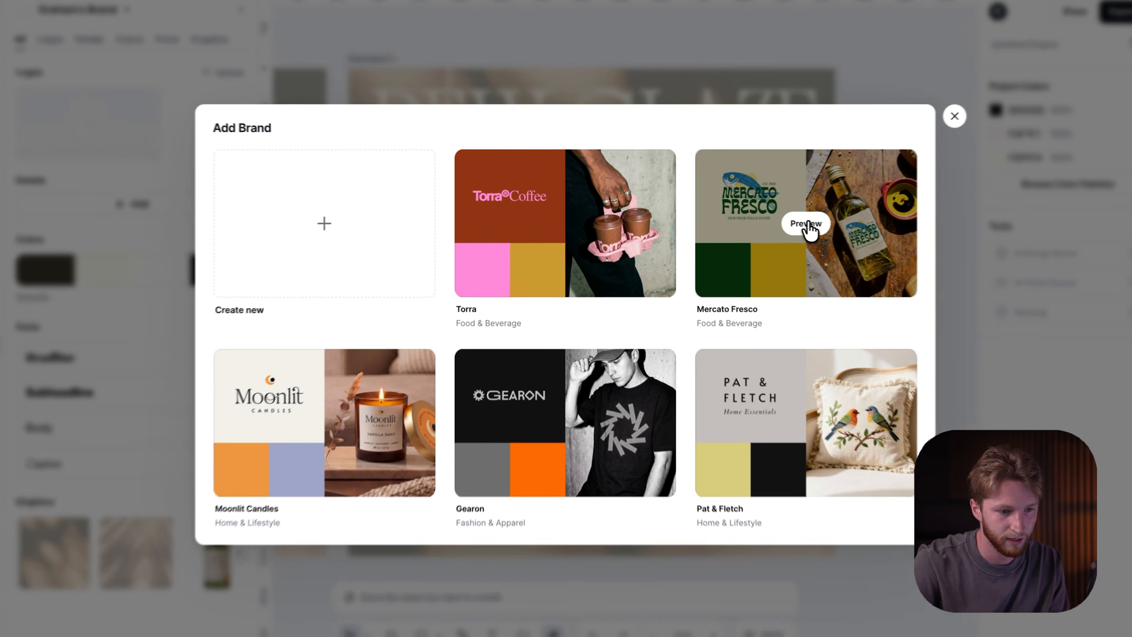
pyautogui.click(807, 224)
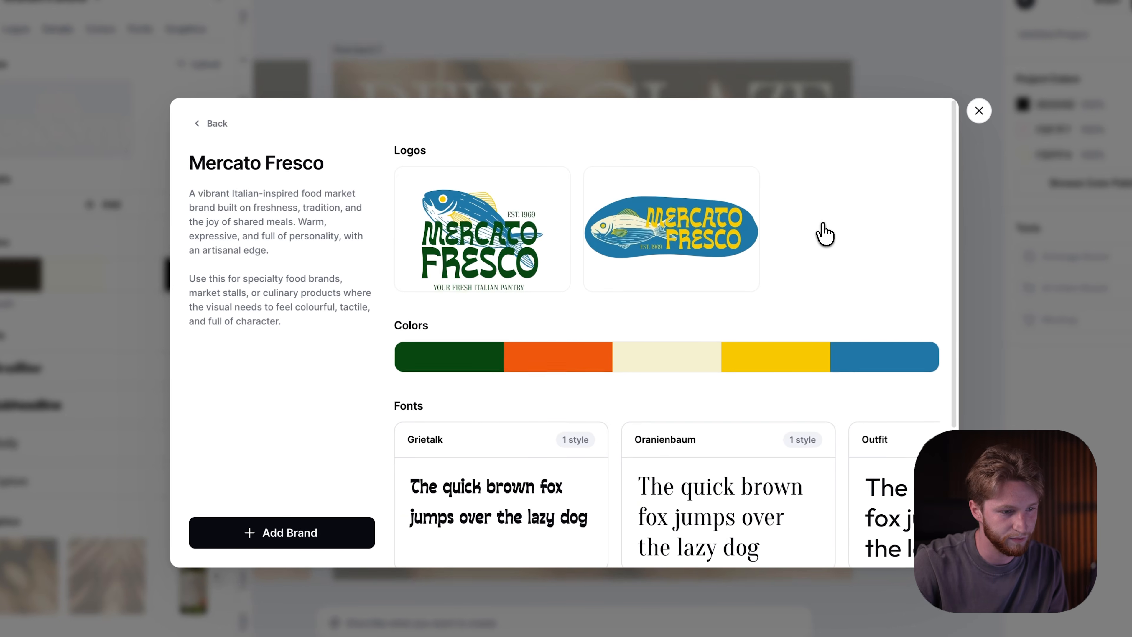
pyautogui.scroll(-5, 531, 316)
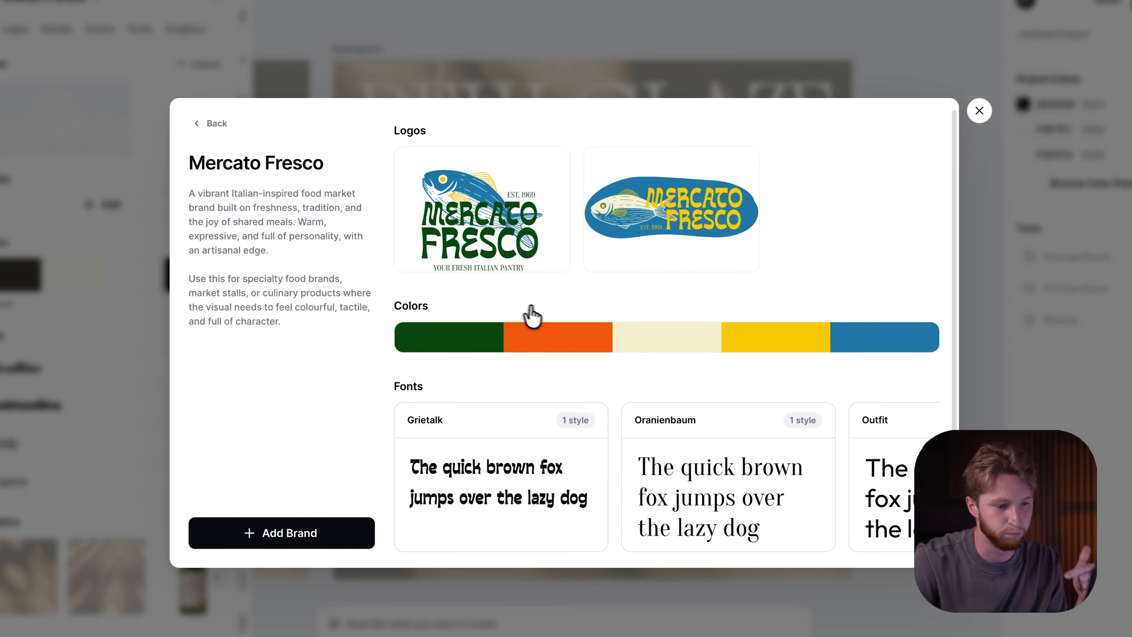
pyautogui.hscroll(3, 631, 376)
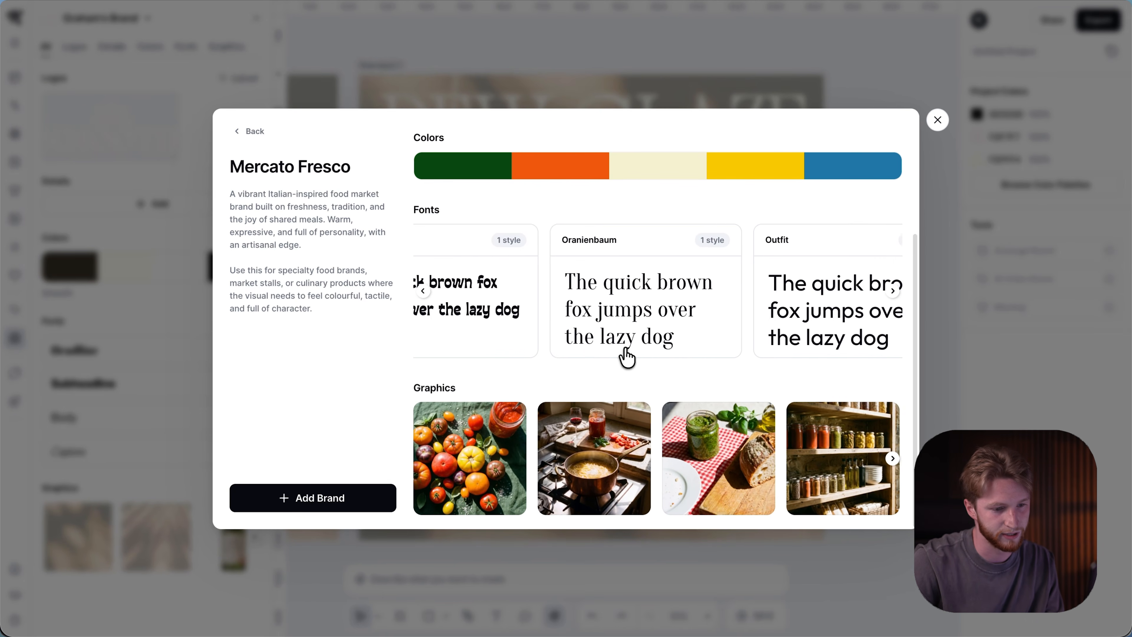
pyautogui.hscroll(5, 725, 450)
pyautogui.scroll(5, 759, 292)
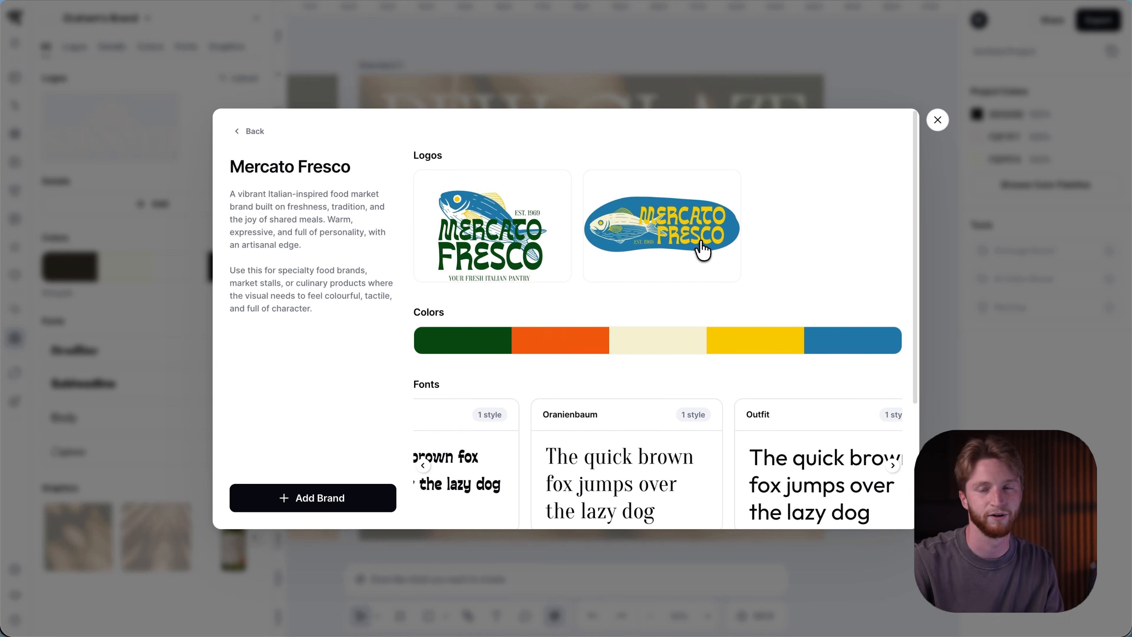
pyautogui.click(319, 498)
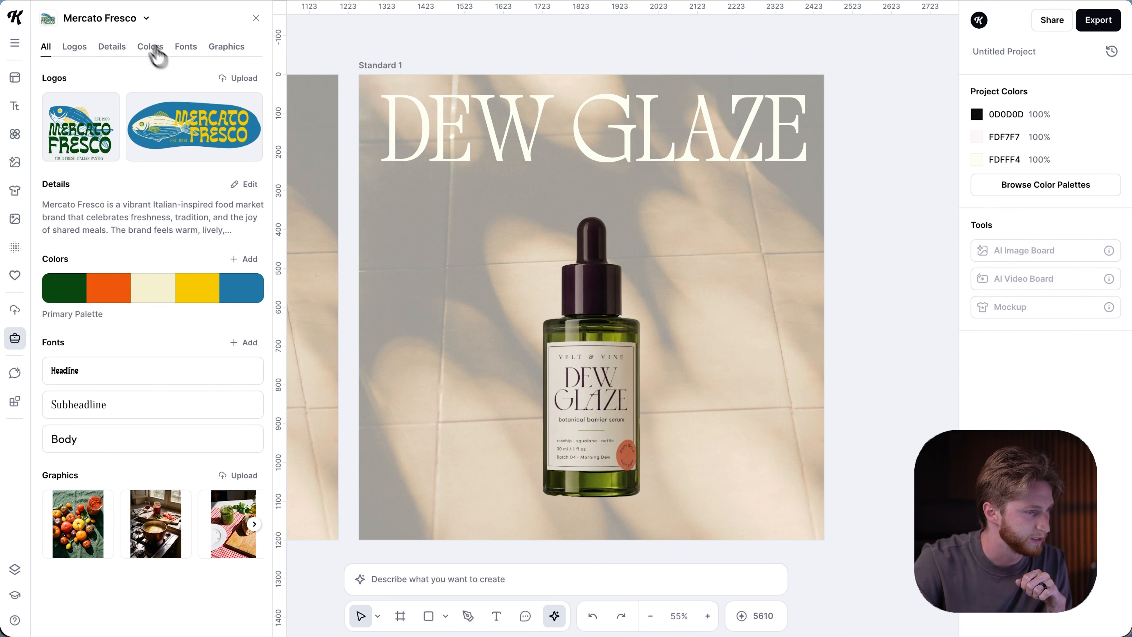
# - Switch the brand kit to the original custom brand and back to Mercato Fresco
pyautogui.click(129, 19)
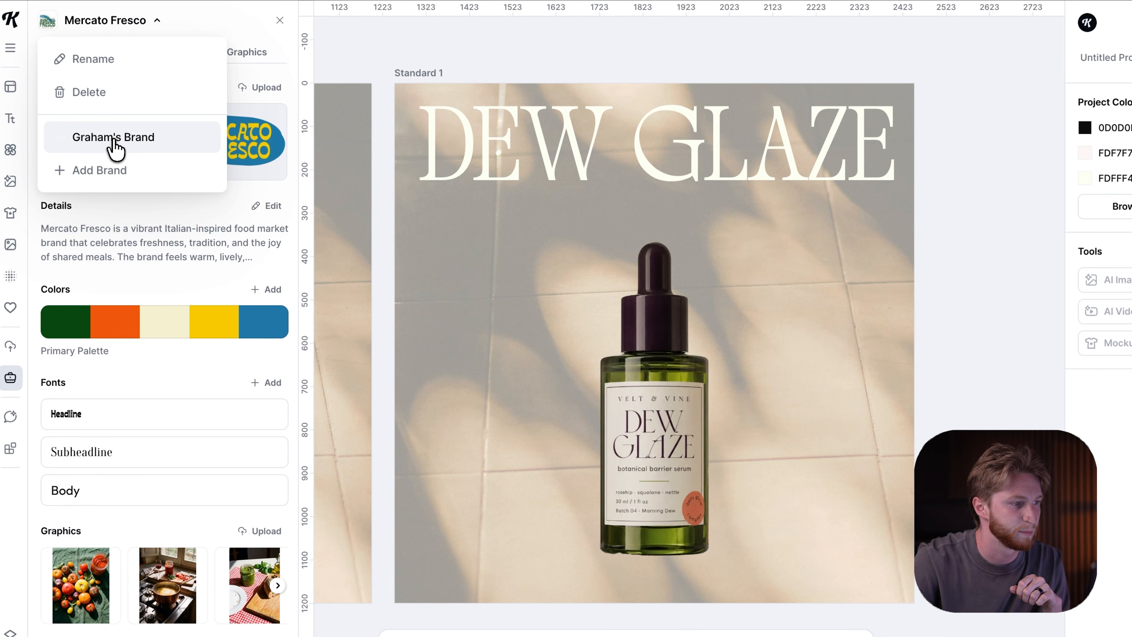
pyautogui.click(114, 138)
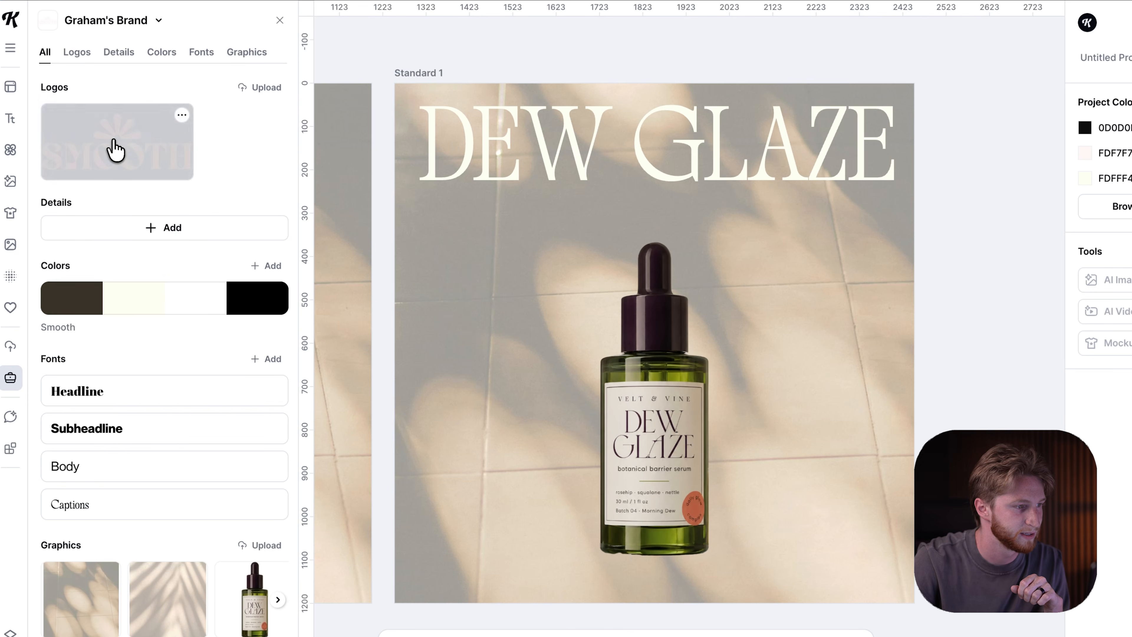
pyautogui.click(116, 31)
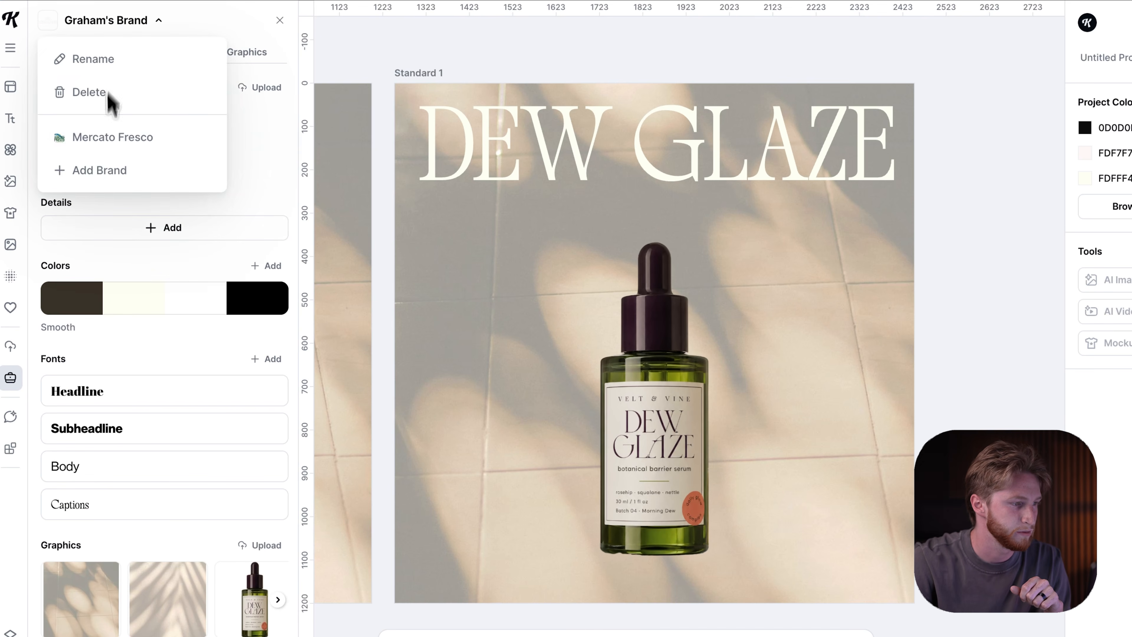
pyautogui.click(113, 133)
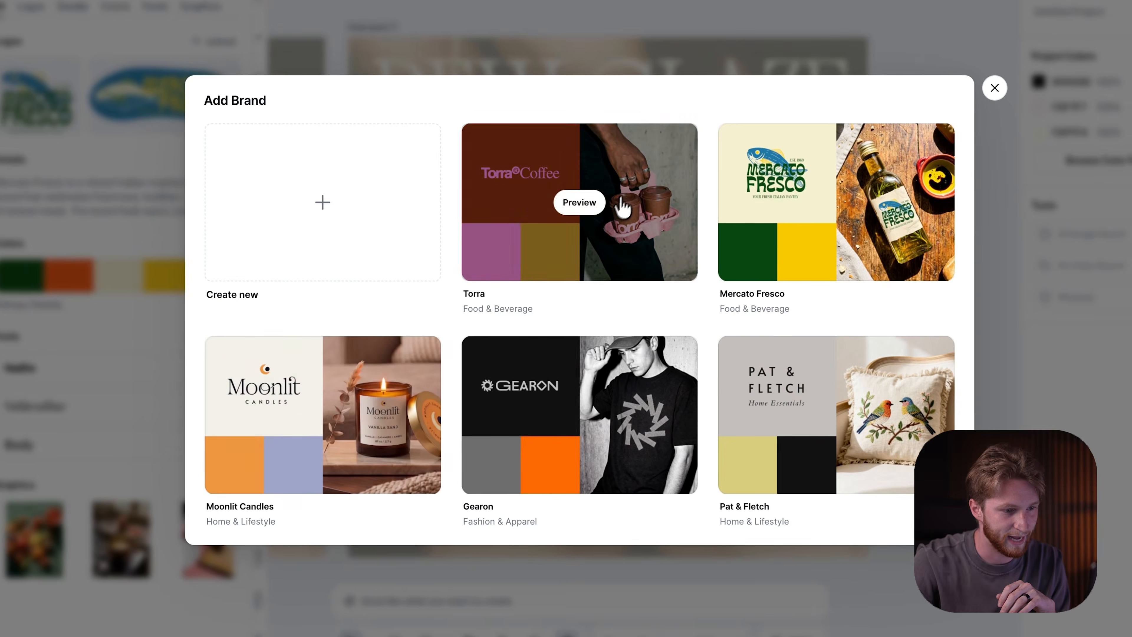
# - Add the ready-made Torra brand and switch the brand kit back to Mercato Fresco
pyautogui.click(613, 201)
pyautogui.click(349, 508)
pyautogui.click(84, 20)
pyautogui.click(107, 168)
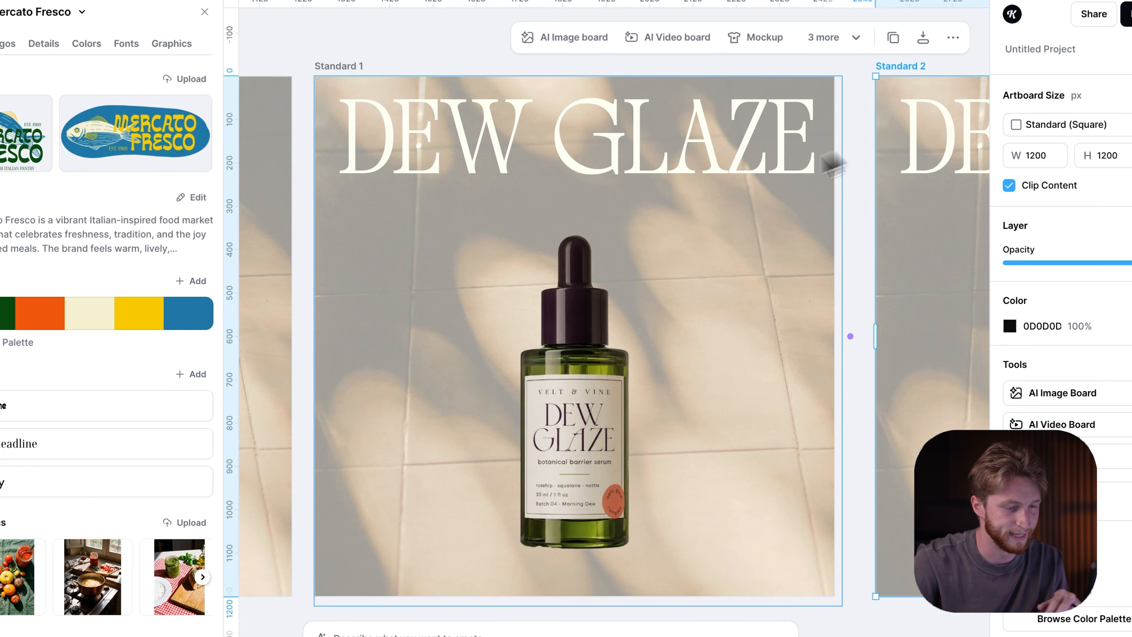
# - Replace the Standard 2 artboard's tile background with Mercato Fresco's copper pot photo and enlarge the photo to fill the artboard
pyautogui.hscroll(15, 695, 211)
pyautogui.scroll(-1, 757, 227)
pyautogui.click(860, 243)
pyautogui.hscroll(-3, 859, 243)
pyautogui.scroll(1, 858, 242)
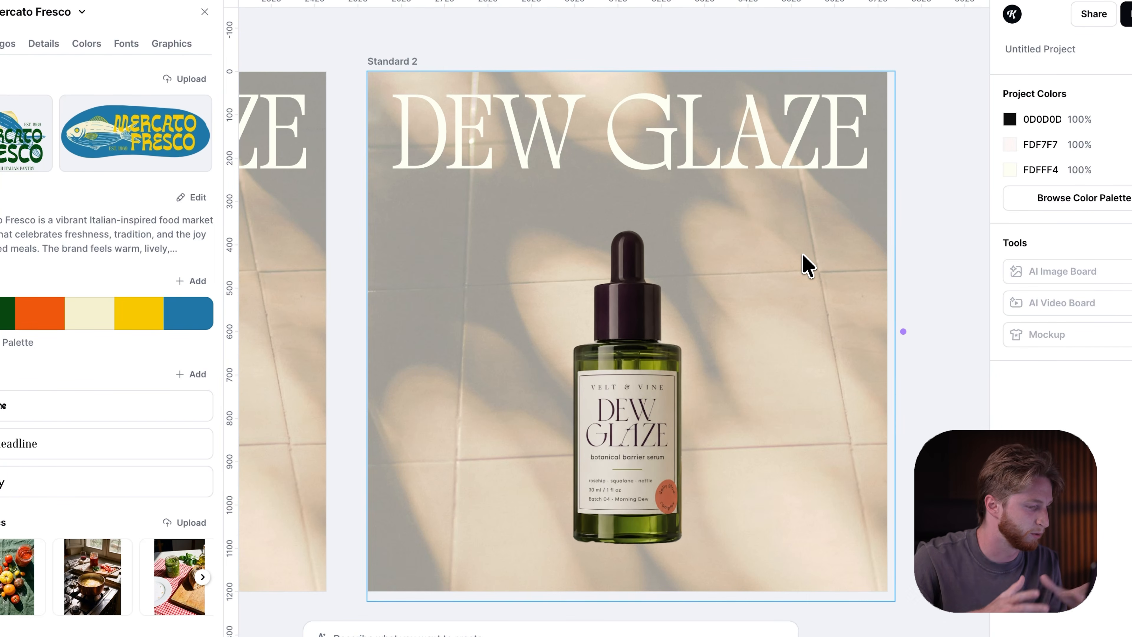
pyautogui.click(805, 273)
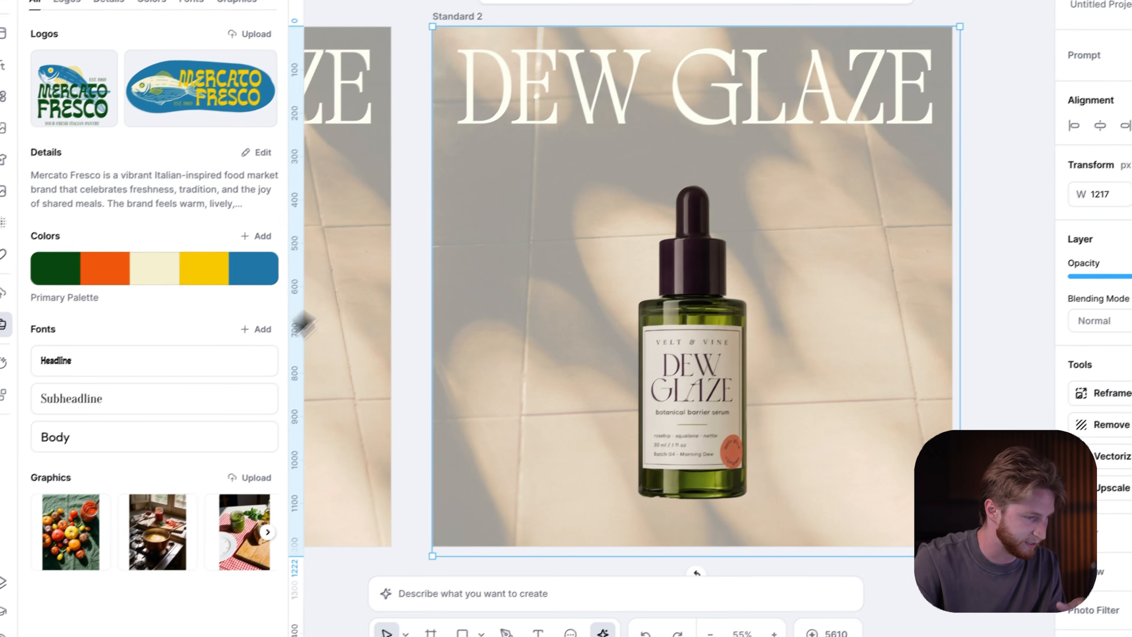
pyautogui.moveTo(29, 591)
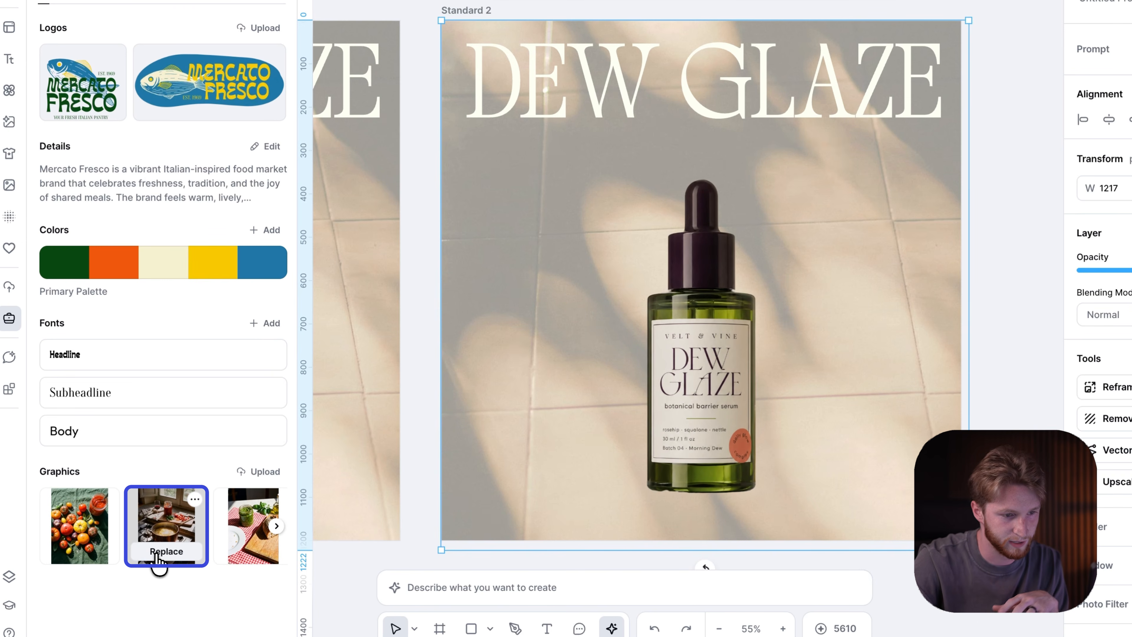
pyautogui.click(157, 555)
pyautogui.moveTo(842, 508); pyautogui.dragTo(885, 559)
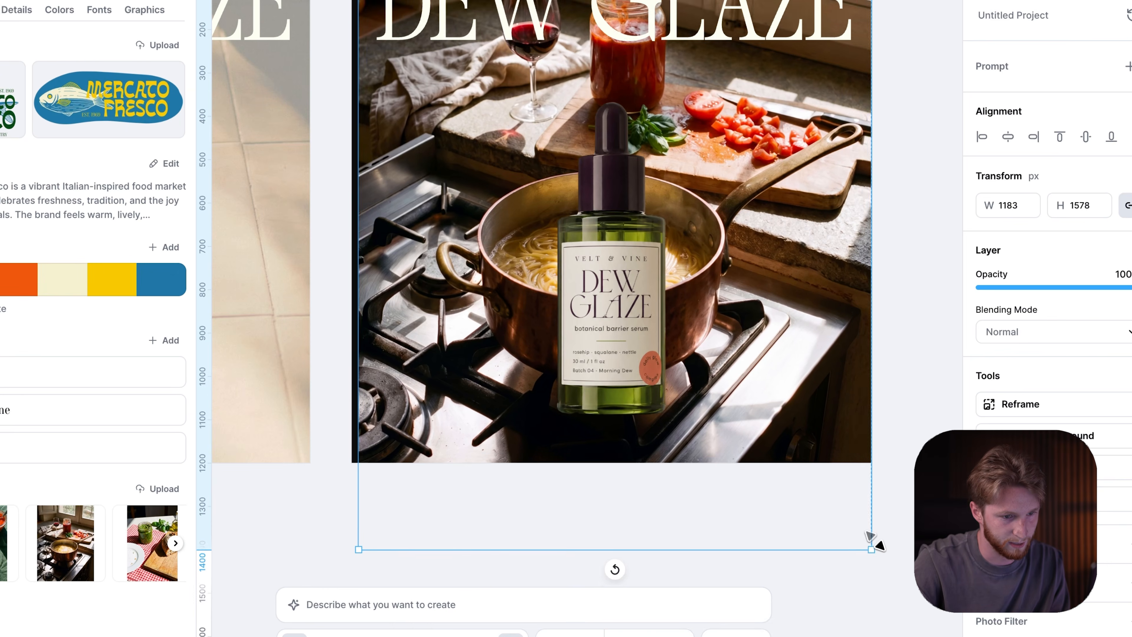
# - Apply Mercato Fresco's Headline font to the DEW GLAZE text on the Standard 2 artboard
pyautogui.scroll(2, 840, 380)
pyautogui.scroll(2, 842, 390)
pyautogui.click(740, 150)
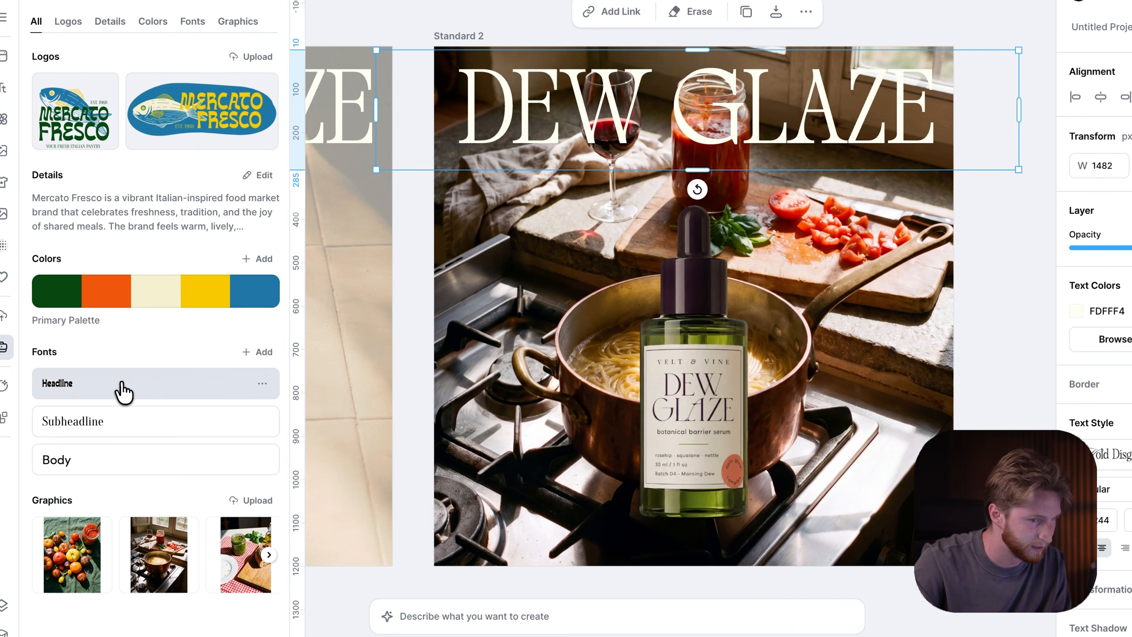
pyautogui.click(123, 391)
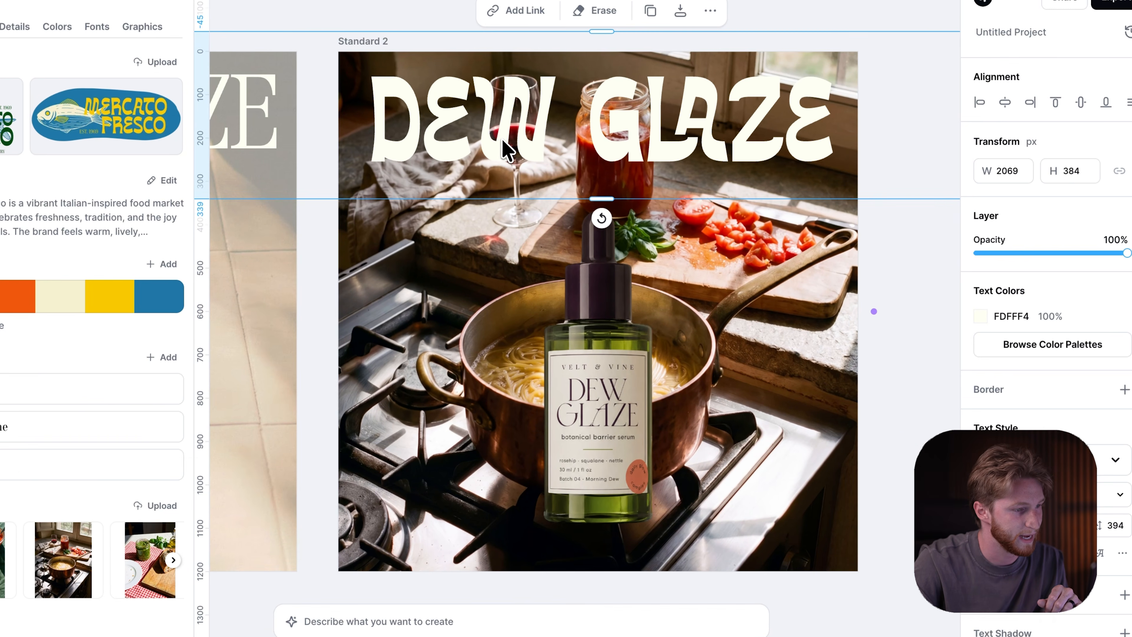
# - Color the Standard 2 DEW GLAZE text with the Mercato Fresco palette's yellow (F9CA00)
pyautogui.click(980, 316)
pyautogui.click(830, 326)
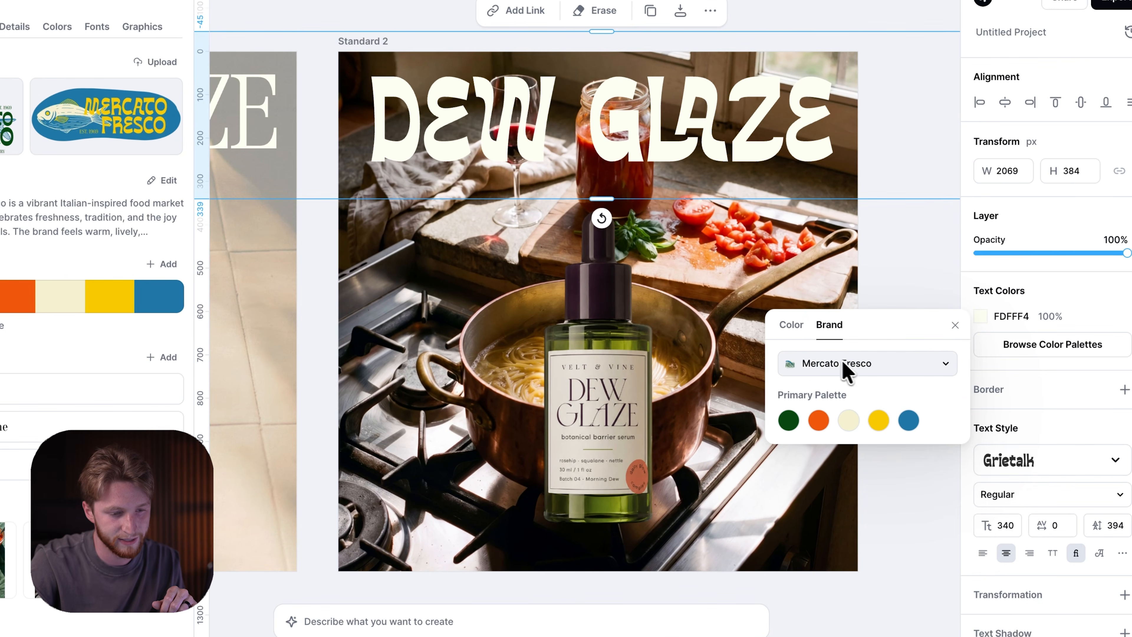
pyautogui.click(819, 421)
pyautogui.click(878, 423)
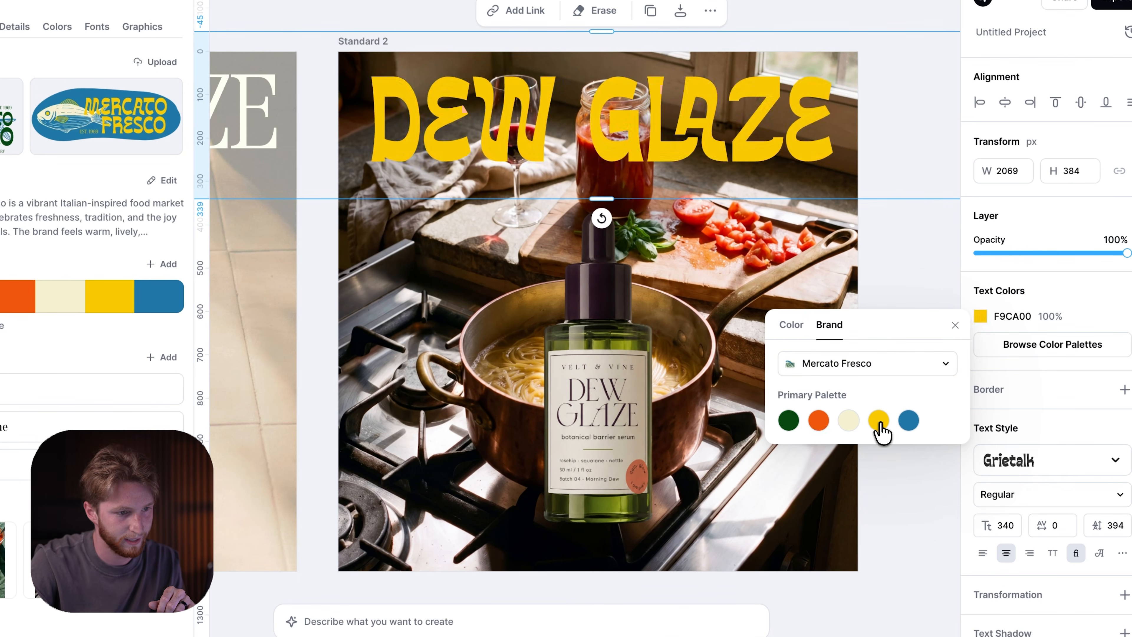
pyautogui.click(955, 325)
# - Delete the serum bottle from Standard 2 and place the oval Mercato Fresco logo, scaled small, at the artboard's bottom center
pyautogui.click(608, 383)
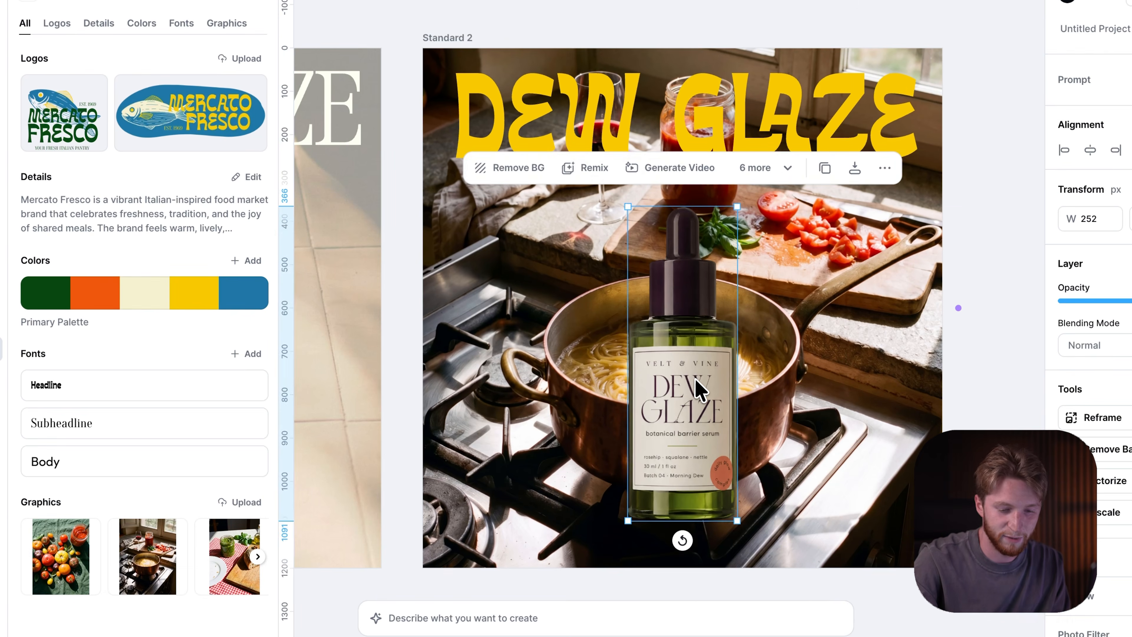
pyautogui.press('Delete')
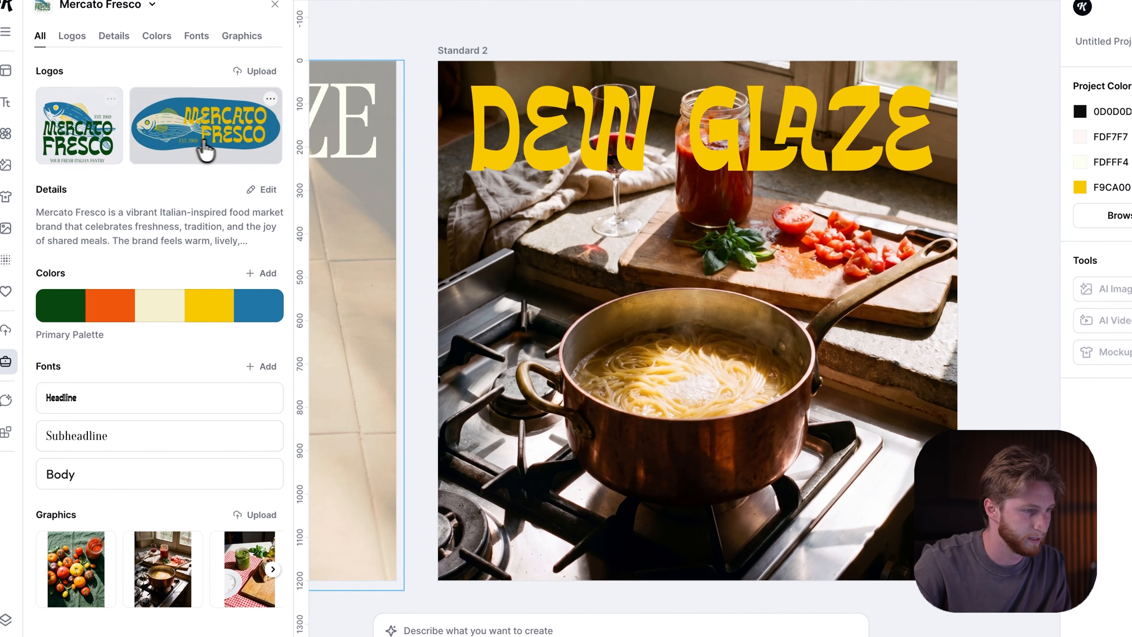
pyautogui.click(216, 147)
pyautogui.moveTo(449, 308)
pyautogui.mouseDown()
pyautogui.moveTo(601, 460)
pyautogui.moveTo(603, 511)
pyautogui.mouseUp()
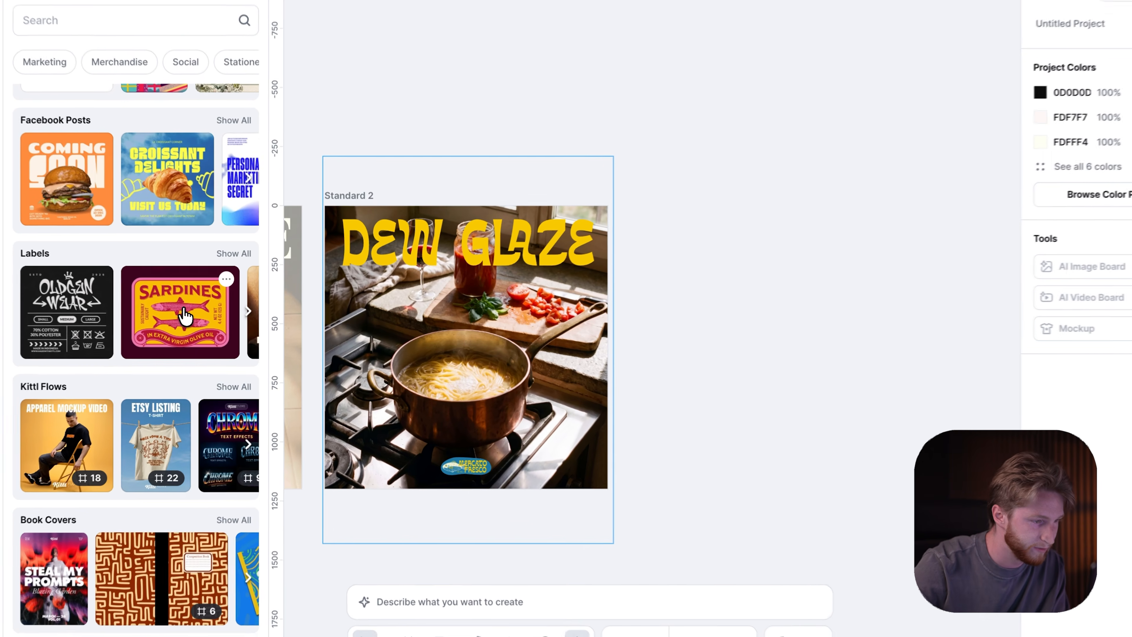
# - Add the Sardines label template to the canvas as a new artboard and apply the Mercato Fresco brand to it
pyautogui.click(184, 317)
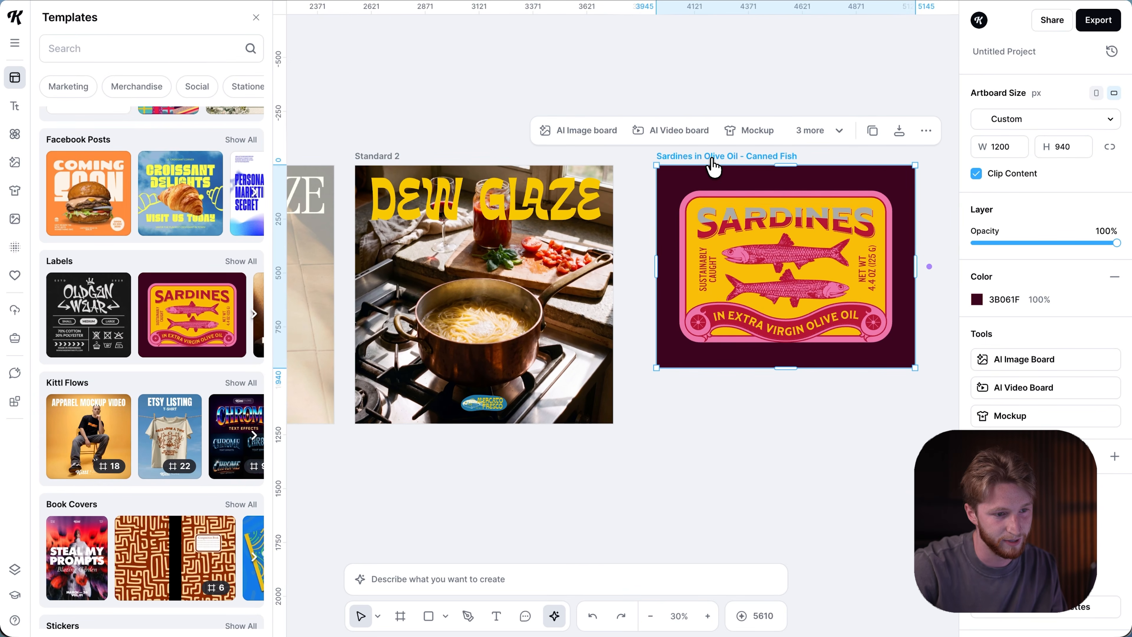
pyautogui.click(815, 130)
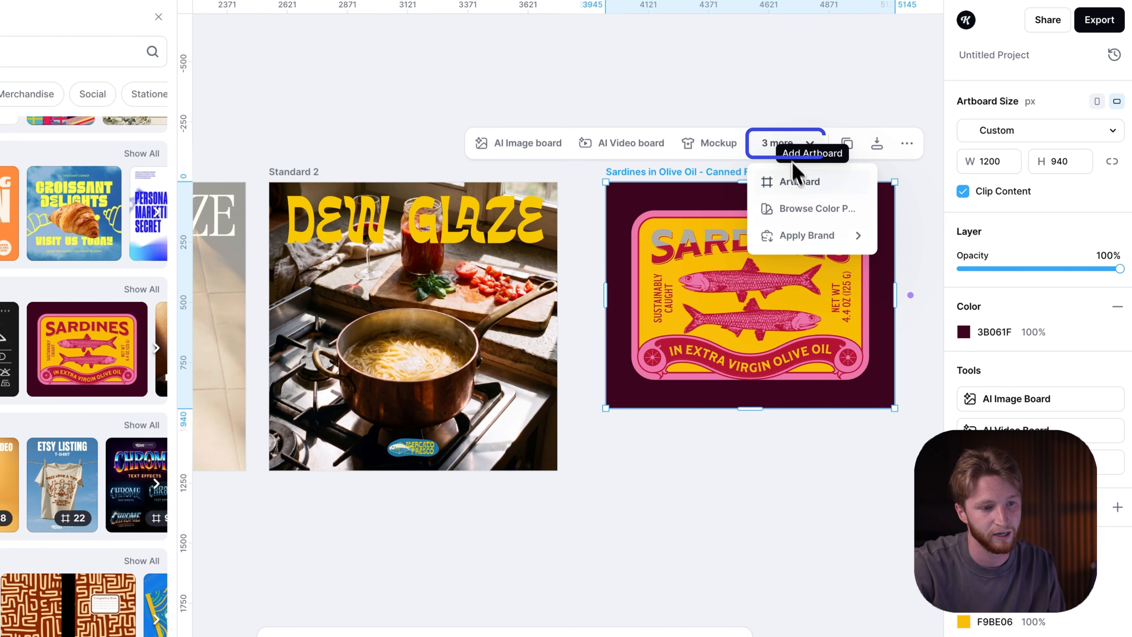
pyautogui.moveTo(810, 229)
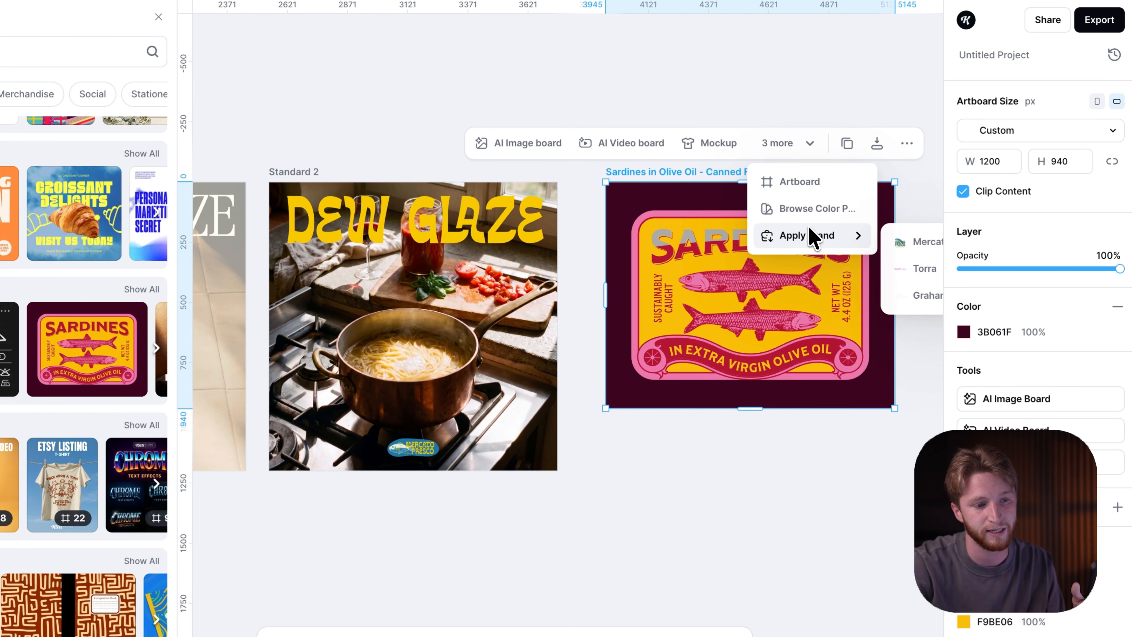
pyautogui.hscroll(3, 810, 232)
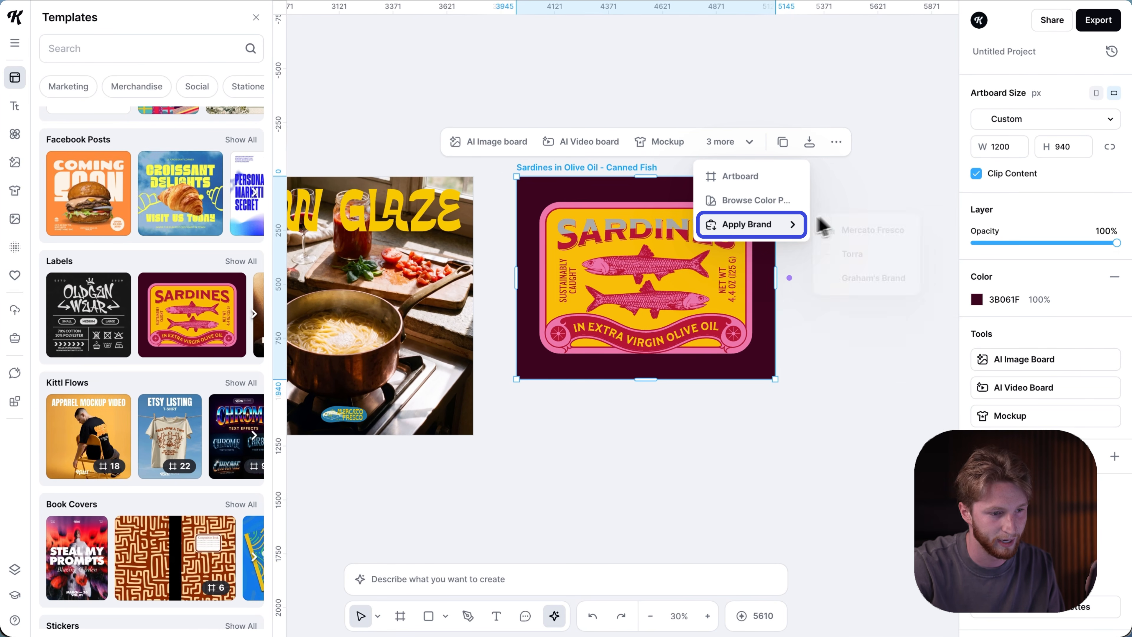
pyautogui.moveTo(767, 230)
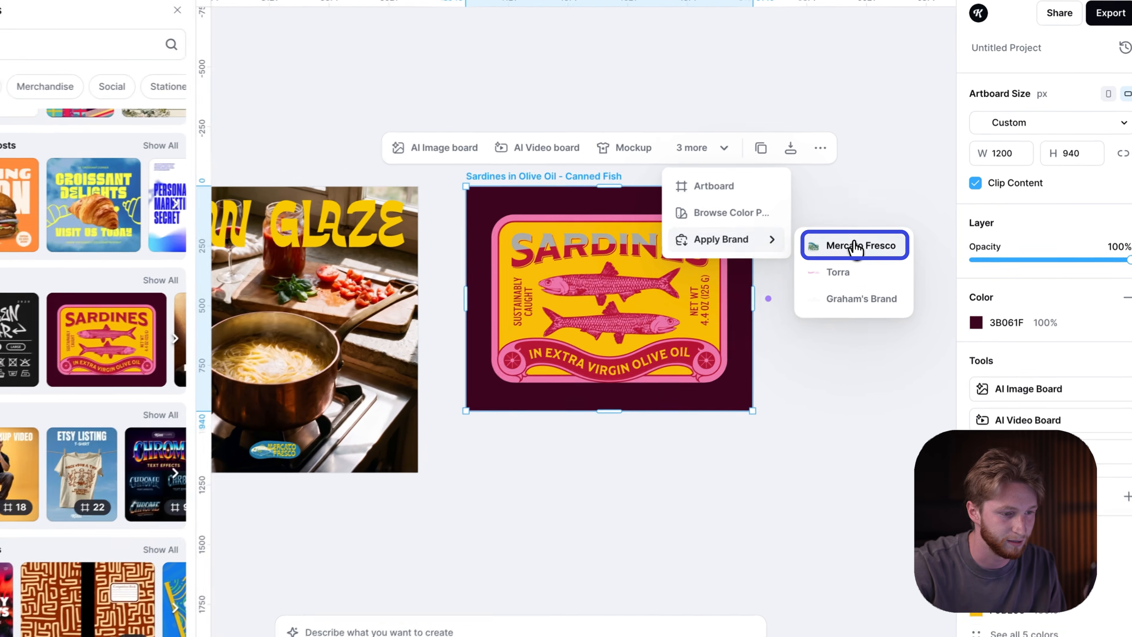
pyautogui.click(866, 230)
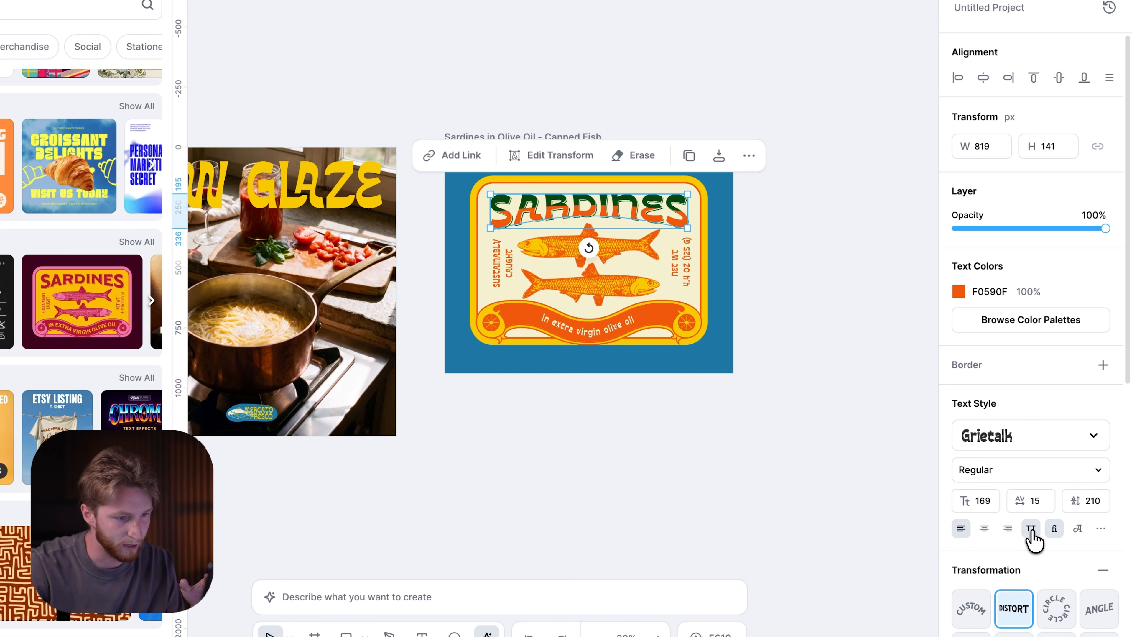
# - Set the curved "in extra virgin olive oil" text on the sardines label to uppercase
pyautogui.click(609, 330)
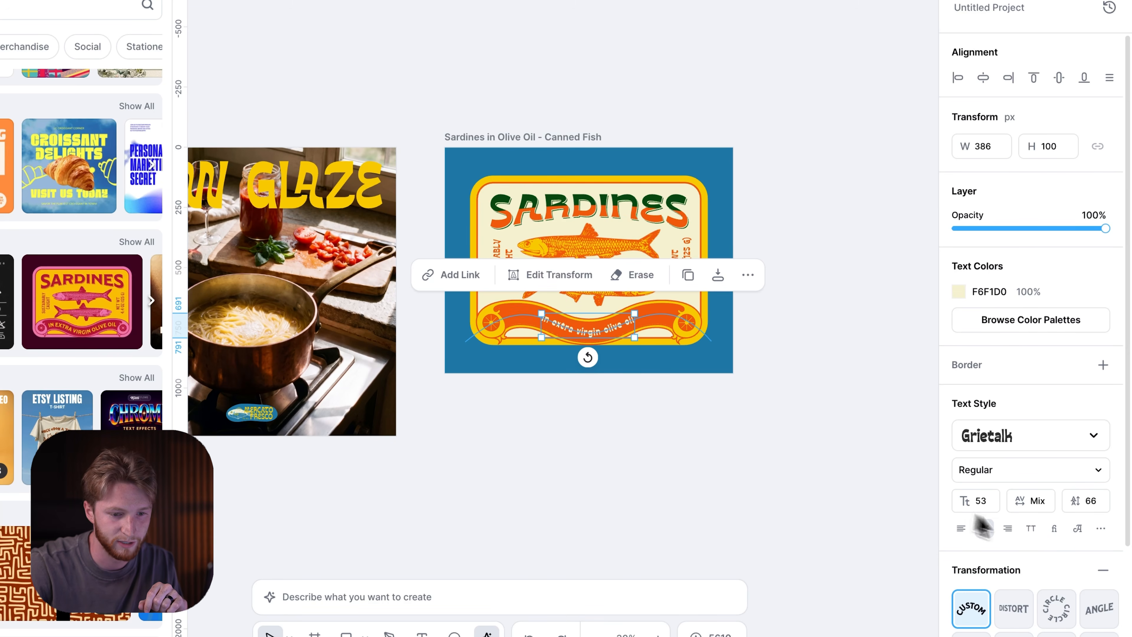
pyautogui.click(789, 337)
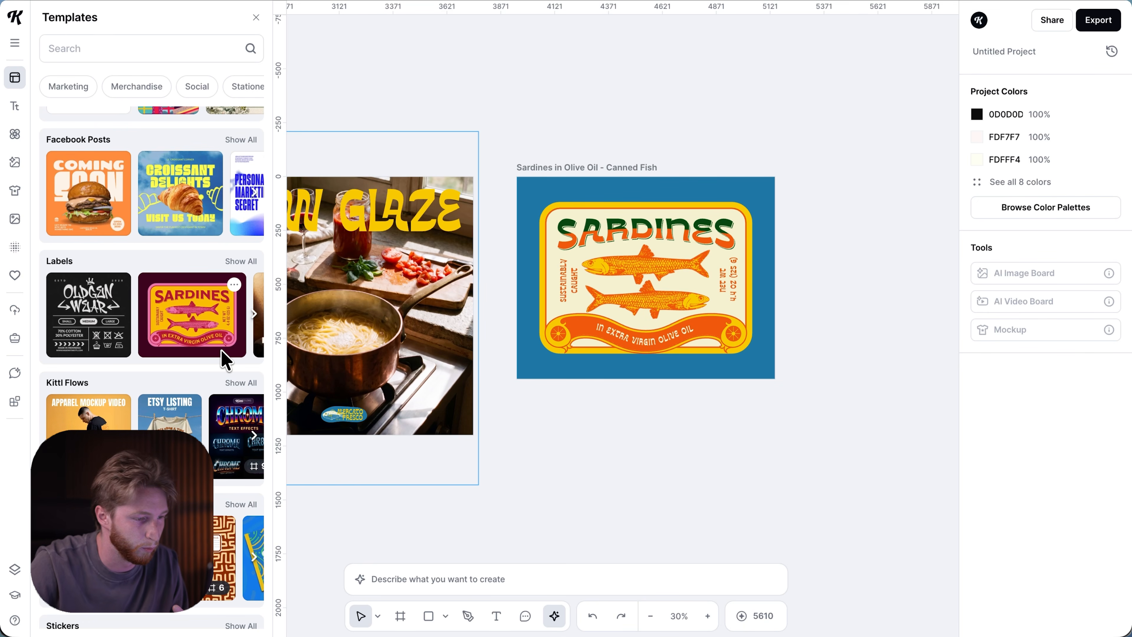
# - Apply the Torra brand to the whole Standard 2 artboard and deselect it
pyautogui.hscroll(-6, 378, 366)
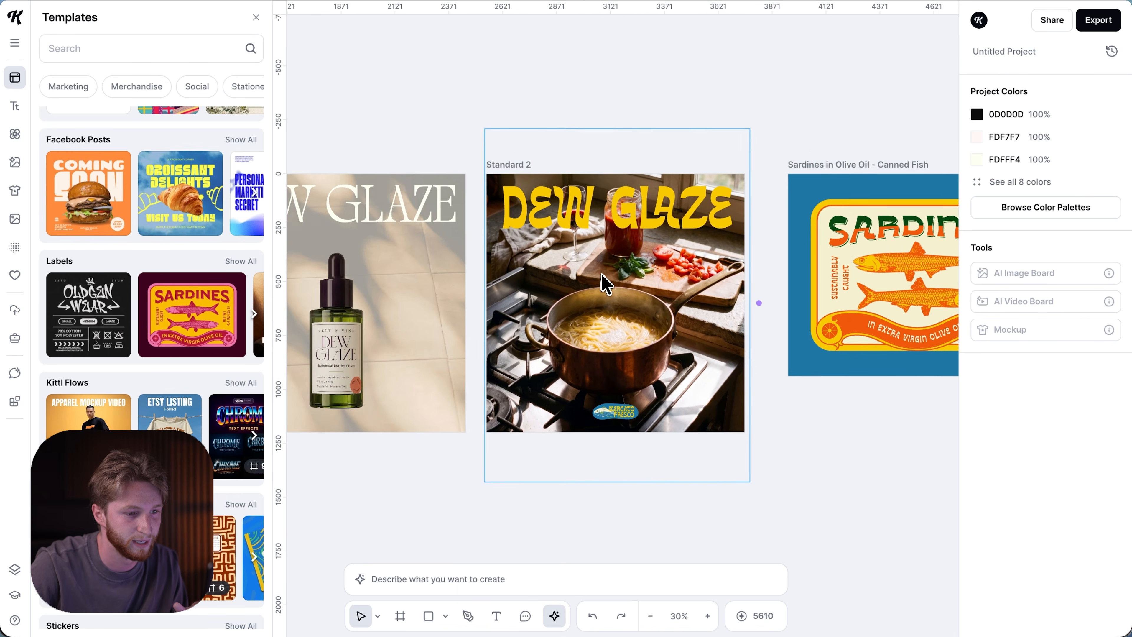
pyautogui.scroll(3, 601, 275)
pyautogui.click(482, 137)
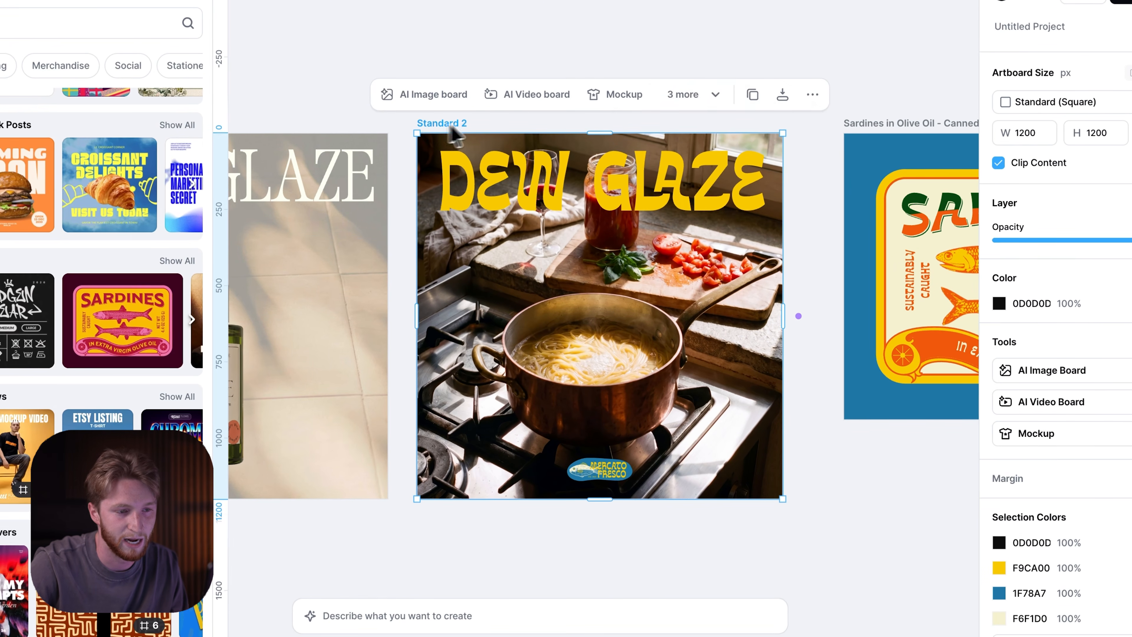
pyautogui.click(702, 99)
pyautogui.moveTo(710, 189)
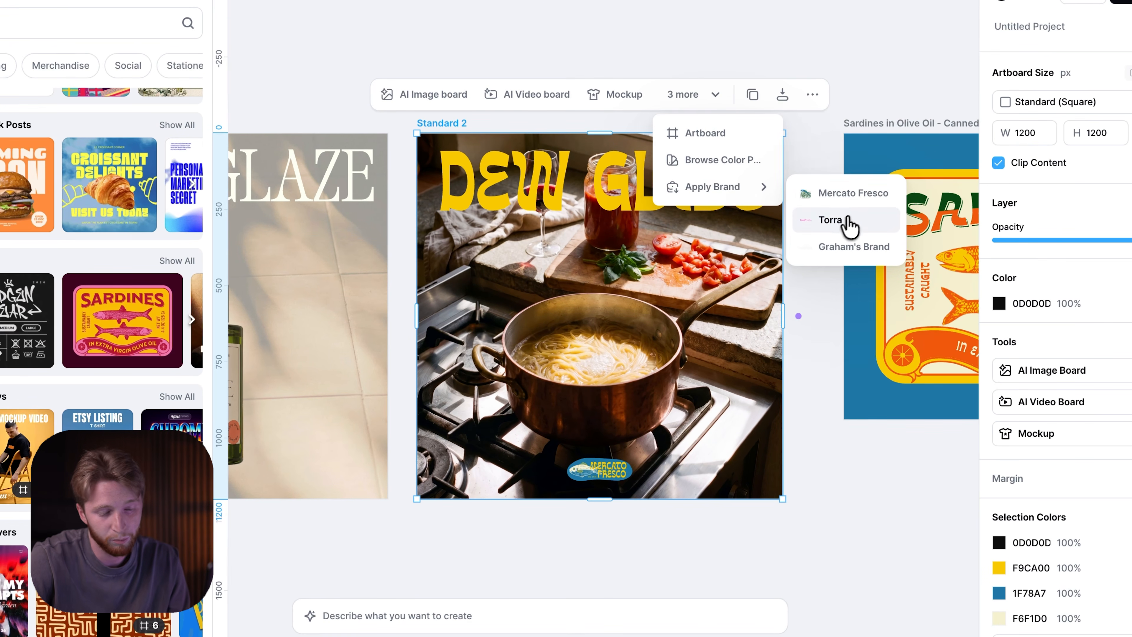
pyautogui.click(844, 227)
pyautogui.click(831, 518)
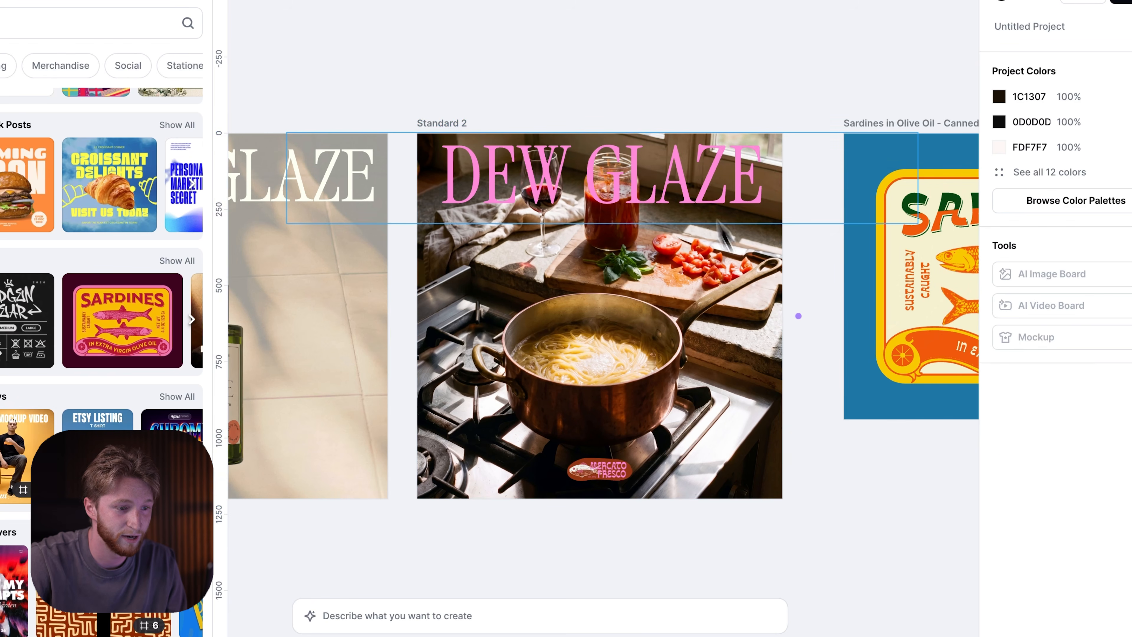